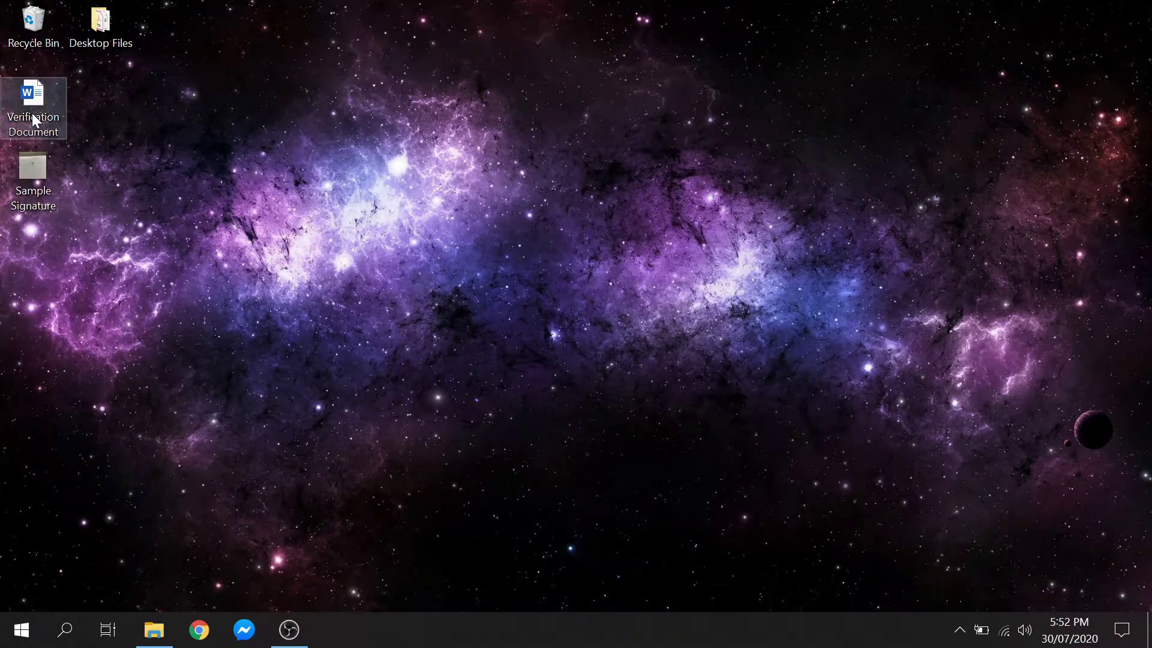
Preview the Sample Signature photo, then open the Verification Document certificate
double_click(38, 178)
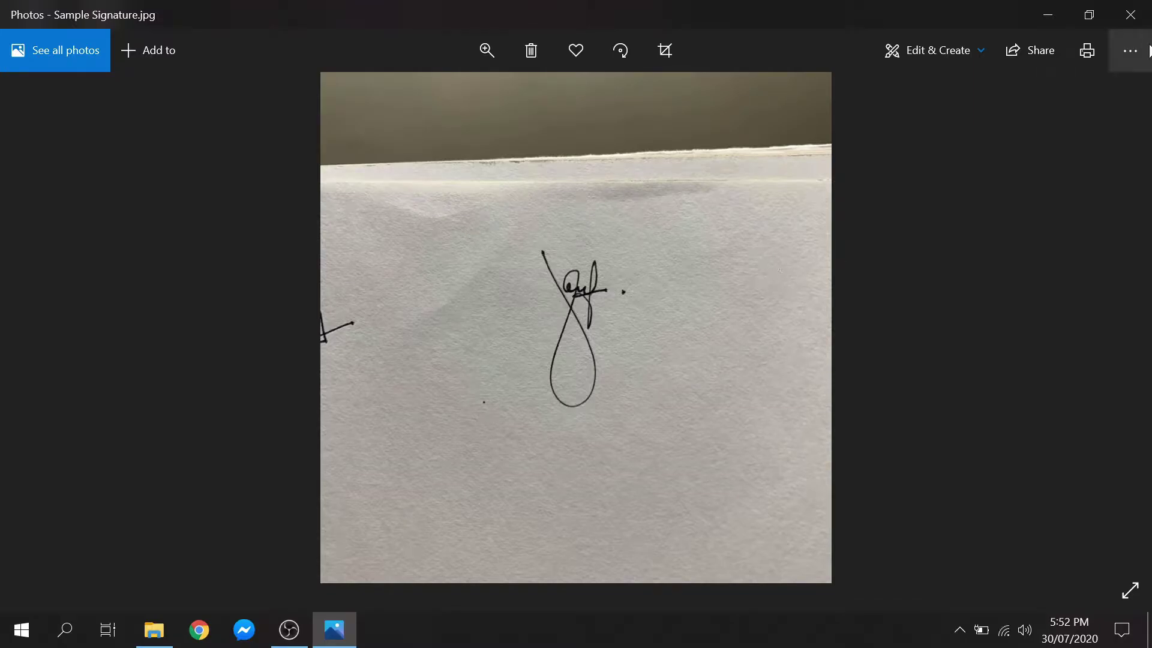
click(1130, 15)
double_click(47, 114)
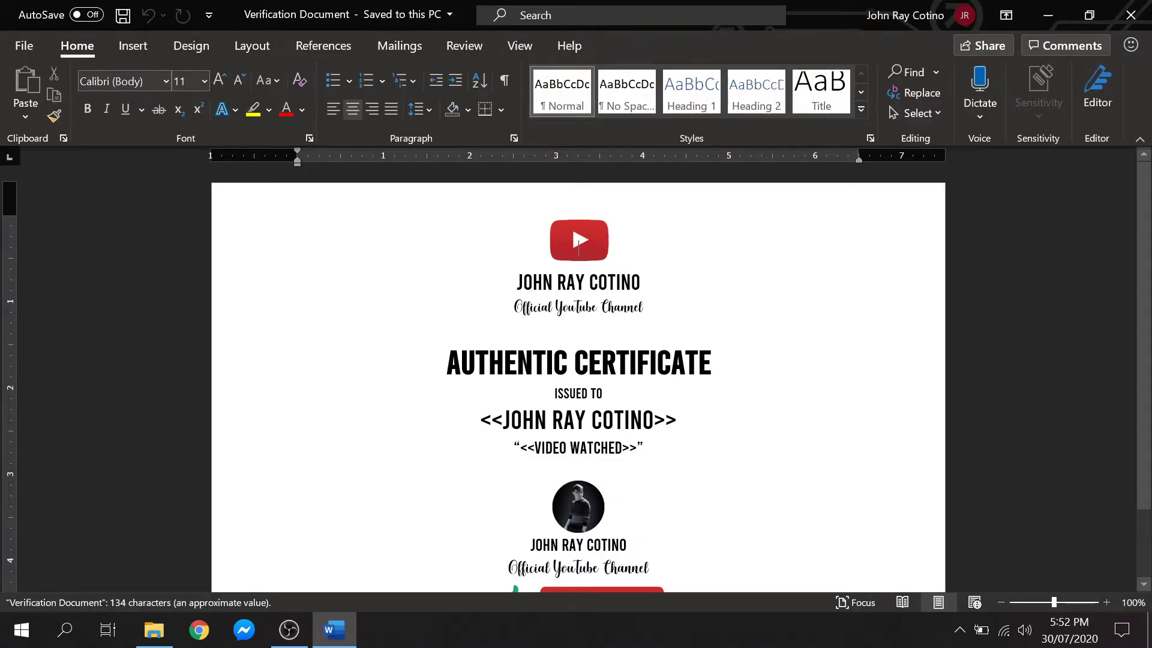
scroll(578, 387, down, 3)
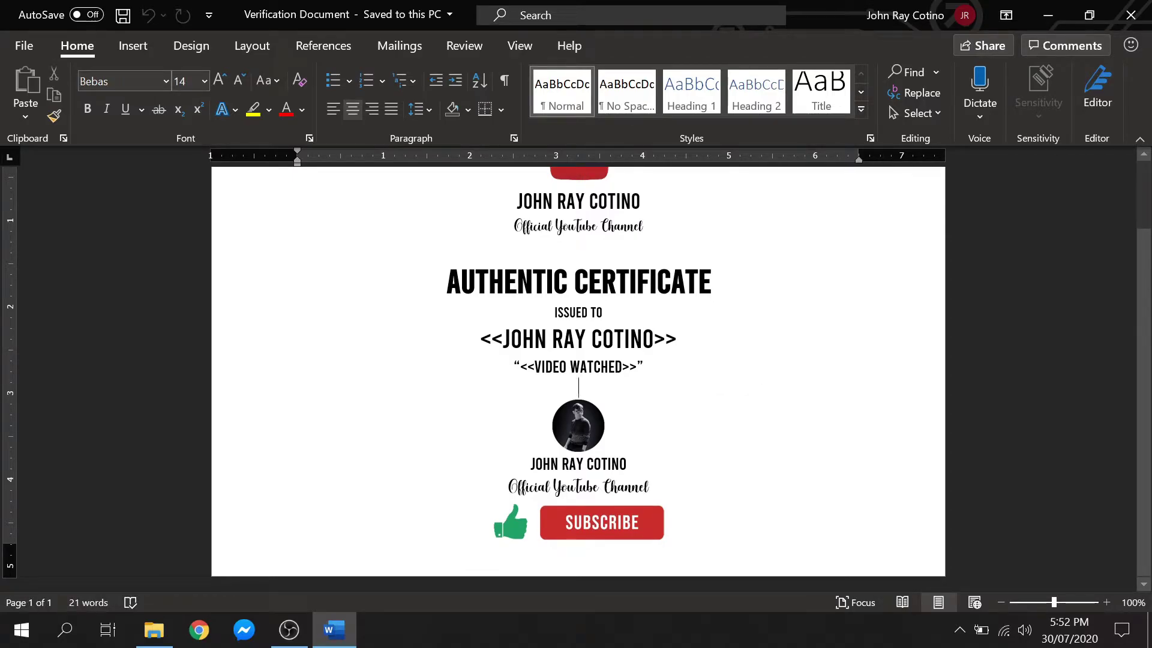
Insert the Sample Signature picture from the Desktop into the certificate
click(156, 48)
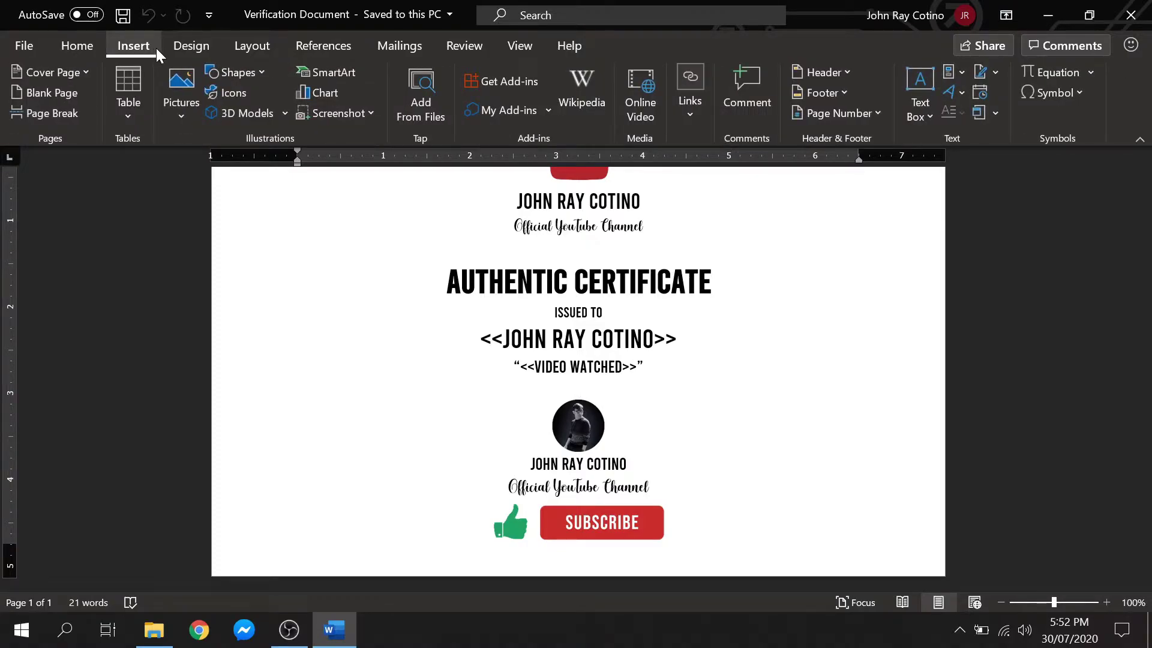
click(195, 119)
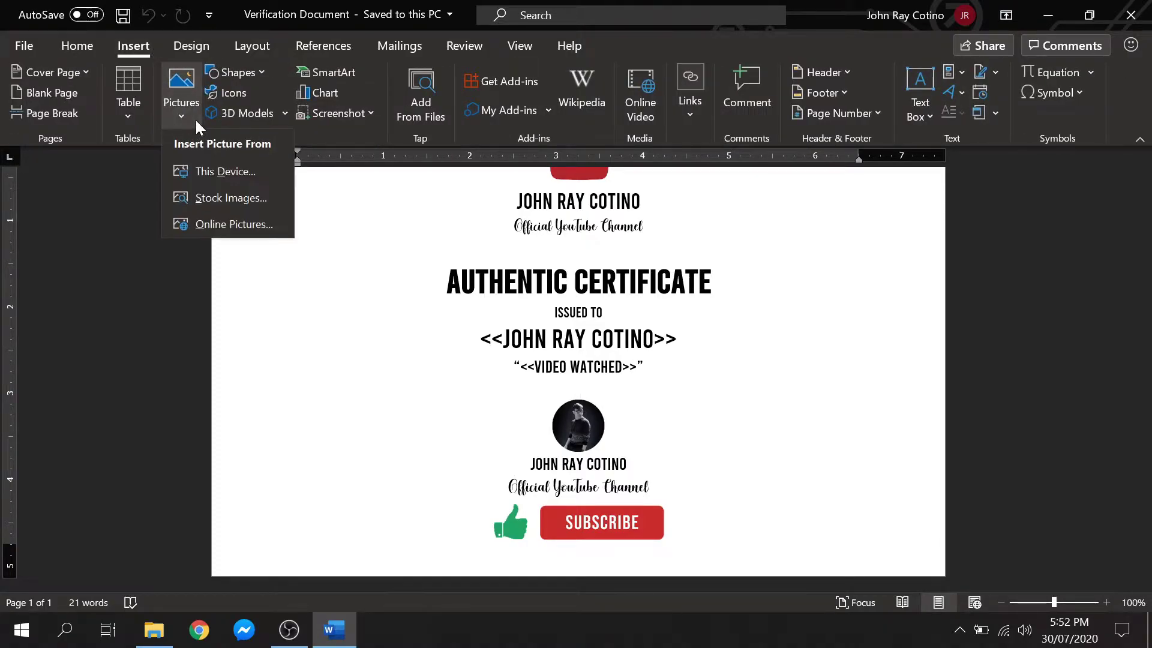
click(279, 170)
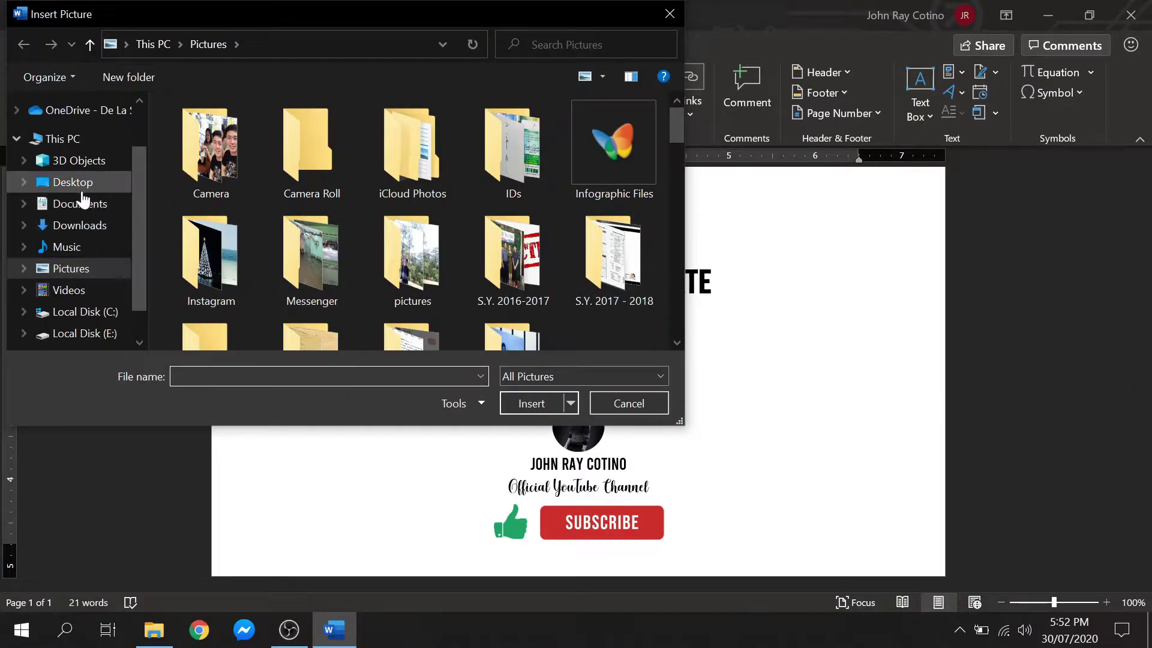
click(83, 191)
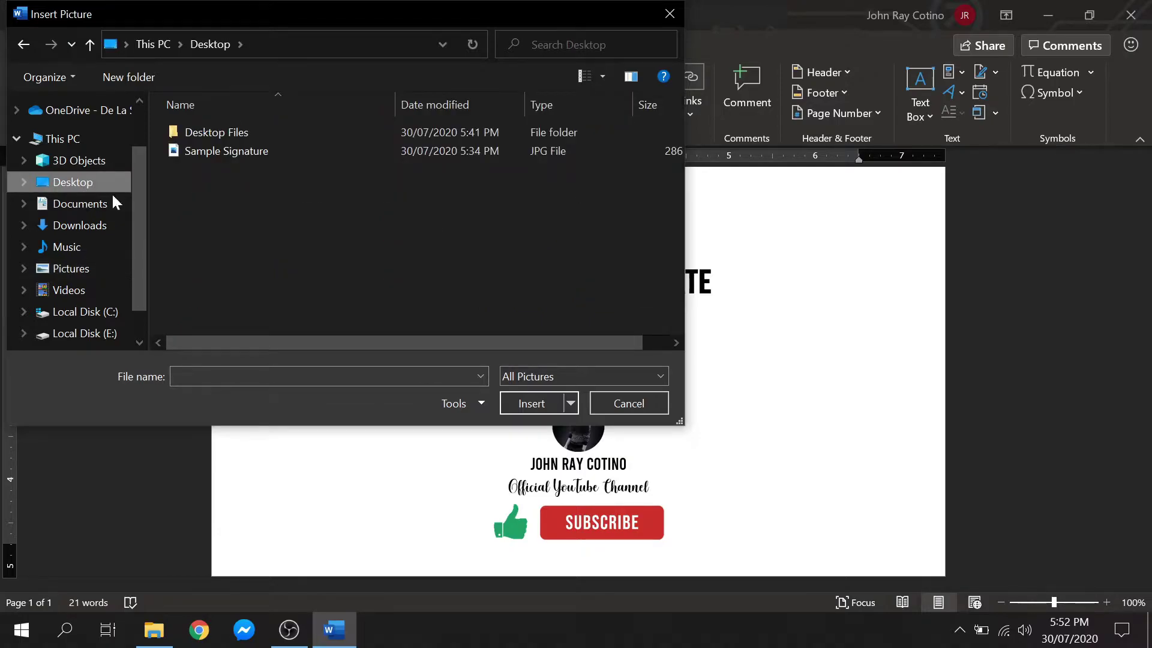
click(455, 156)
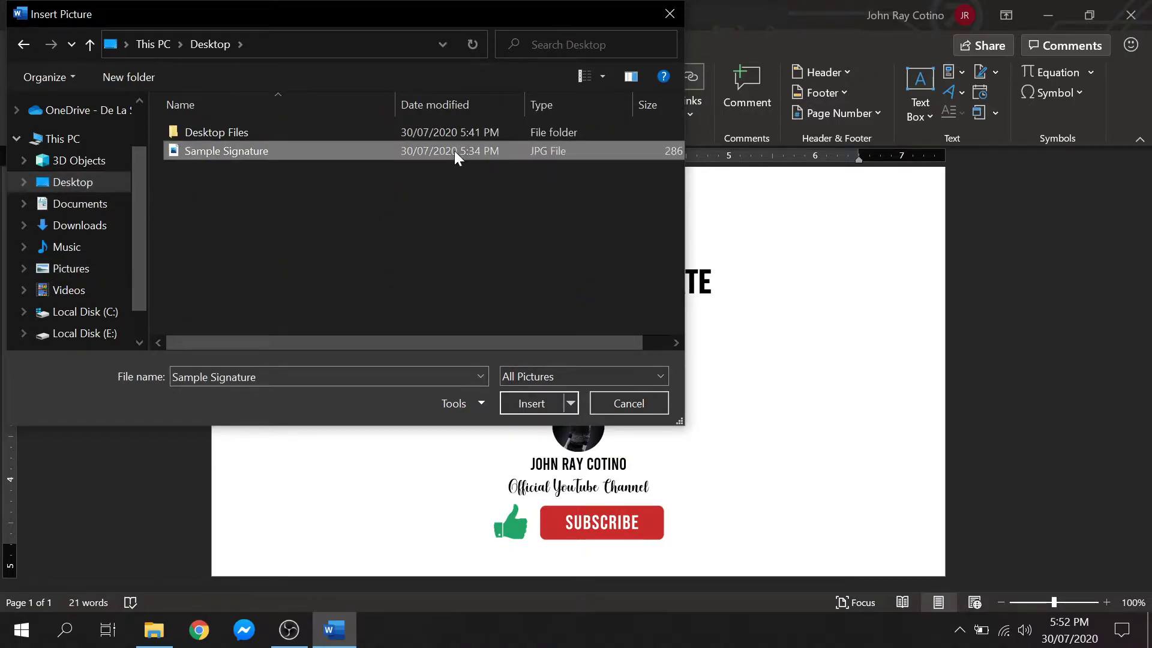
click(531, 403)
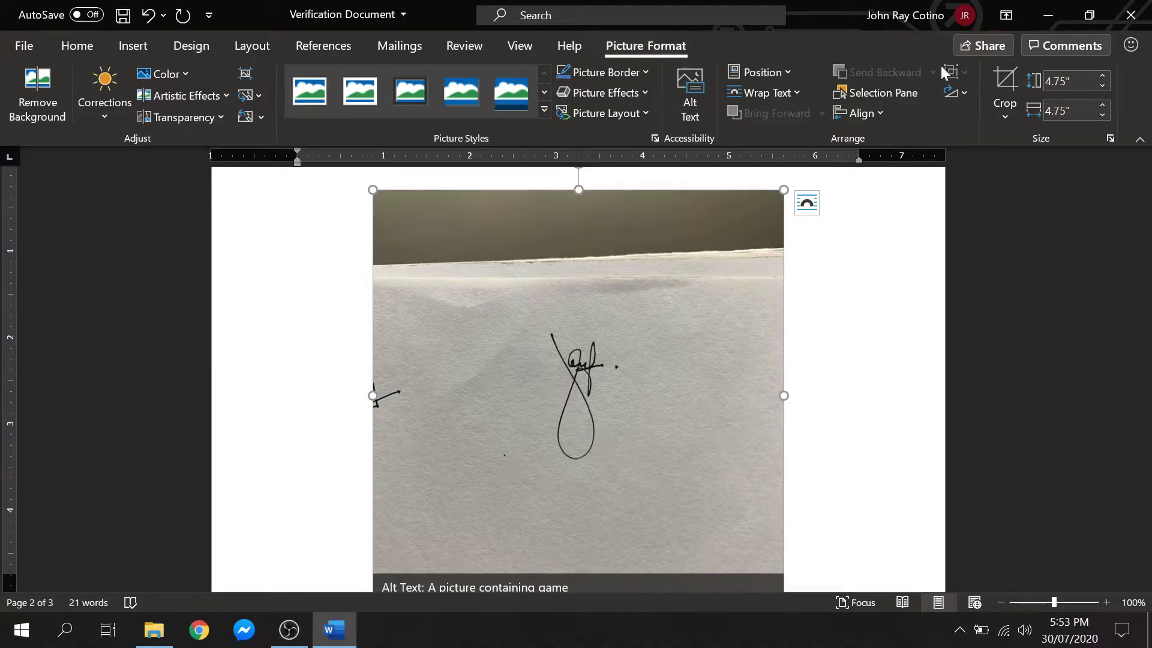
Crop the photo's top, left, right and bottom tightly to the signature, 1.76" by 1.21"
click(1014, 80)
drag(578, 192, 594, 315)
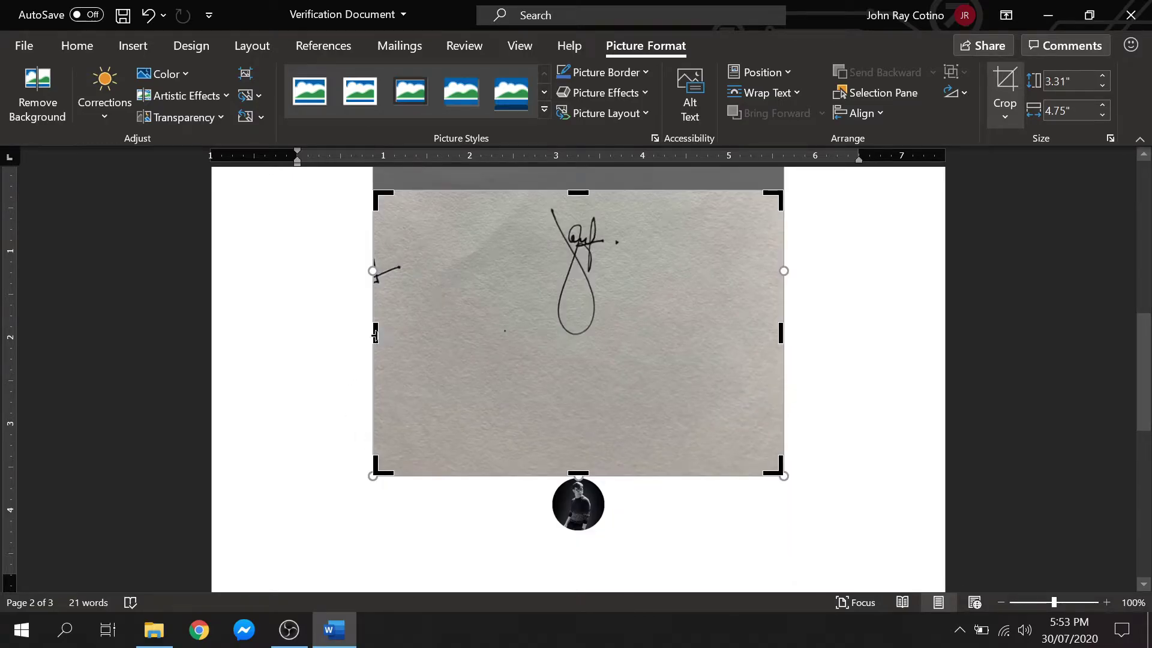
drag(376, 335, 528, 334)
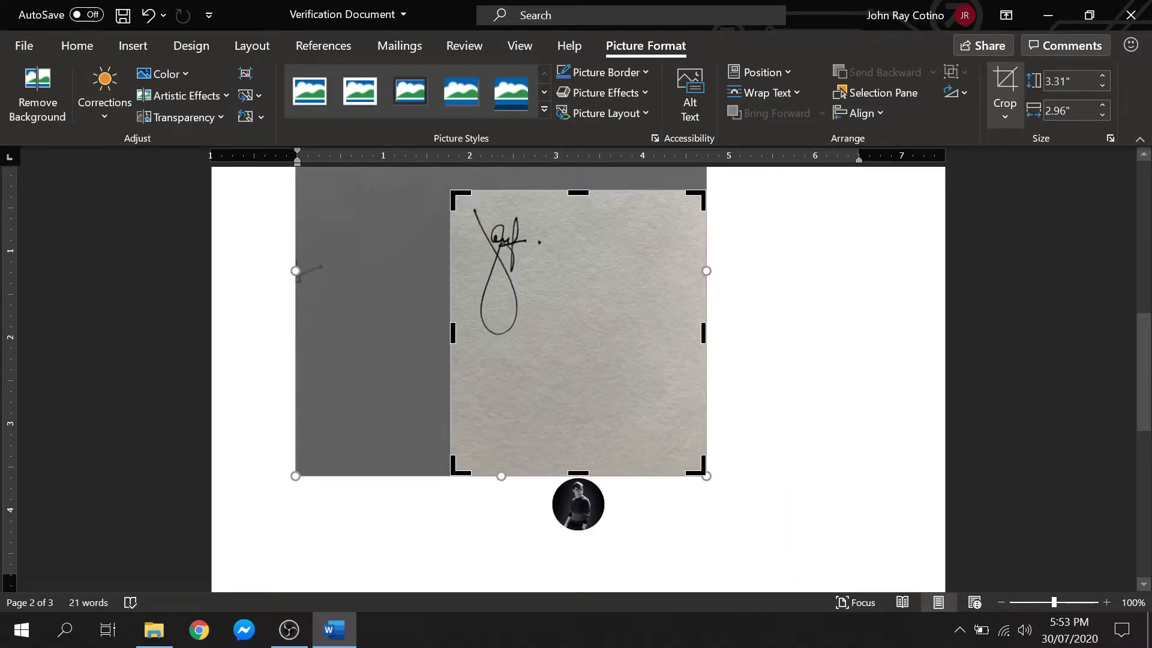
drag(704, 337, 555, 337)
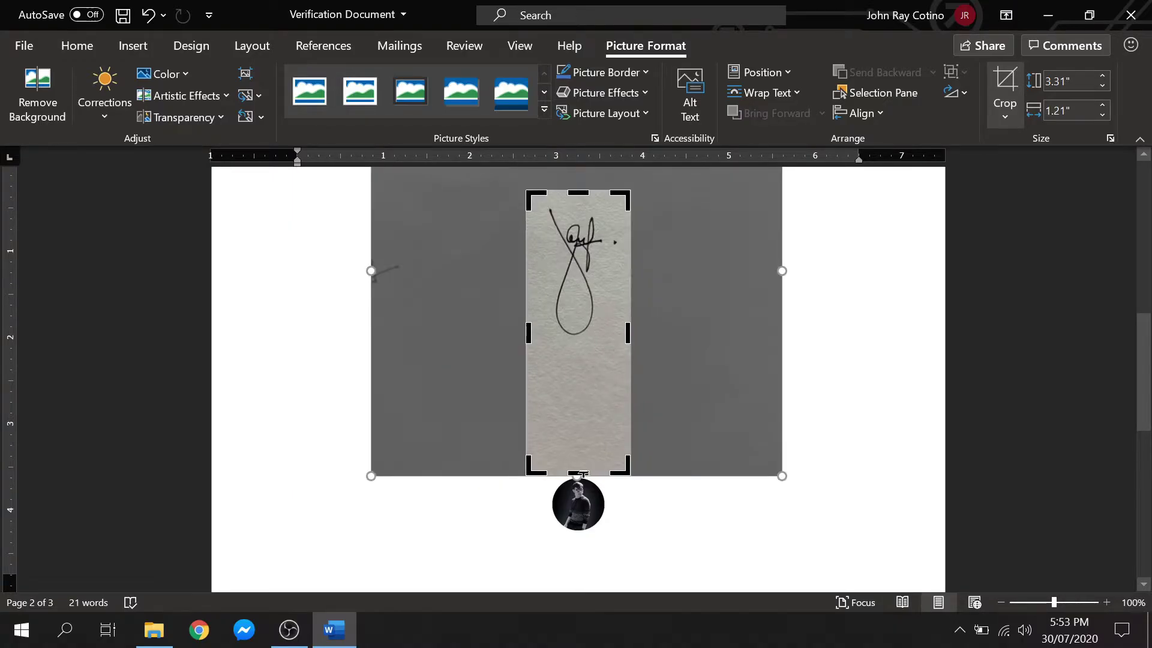
drag(589, 412, 591, 340)
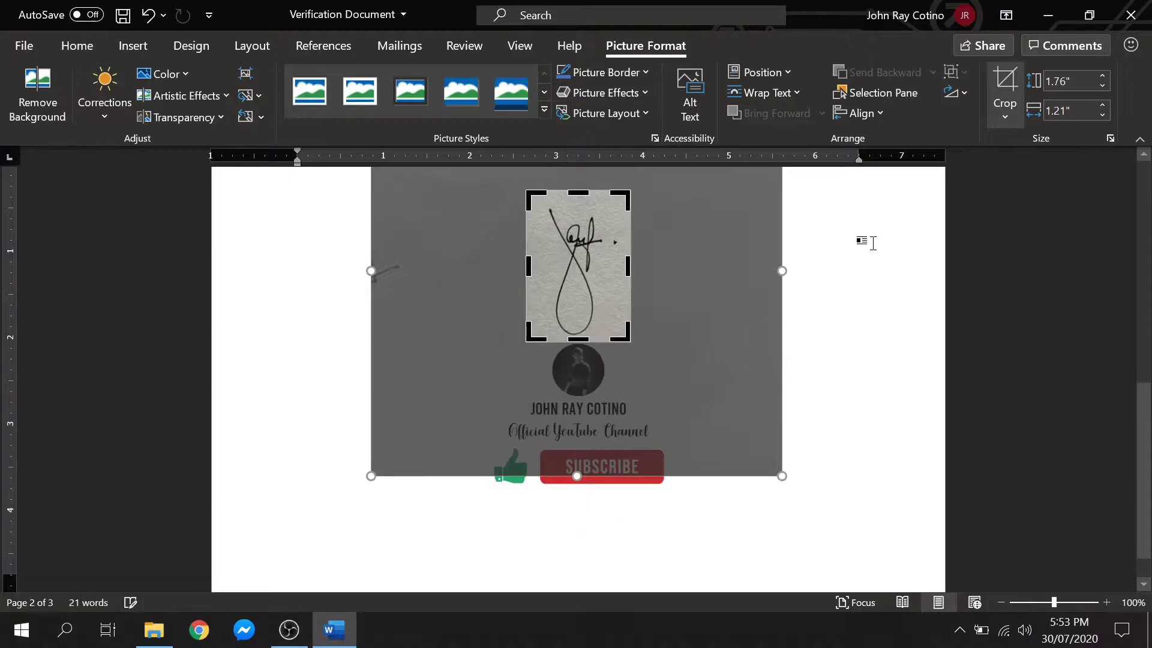
click(1005, 90)
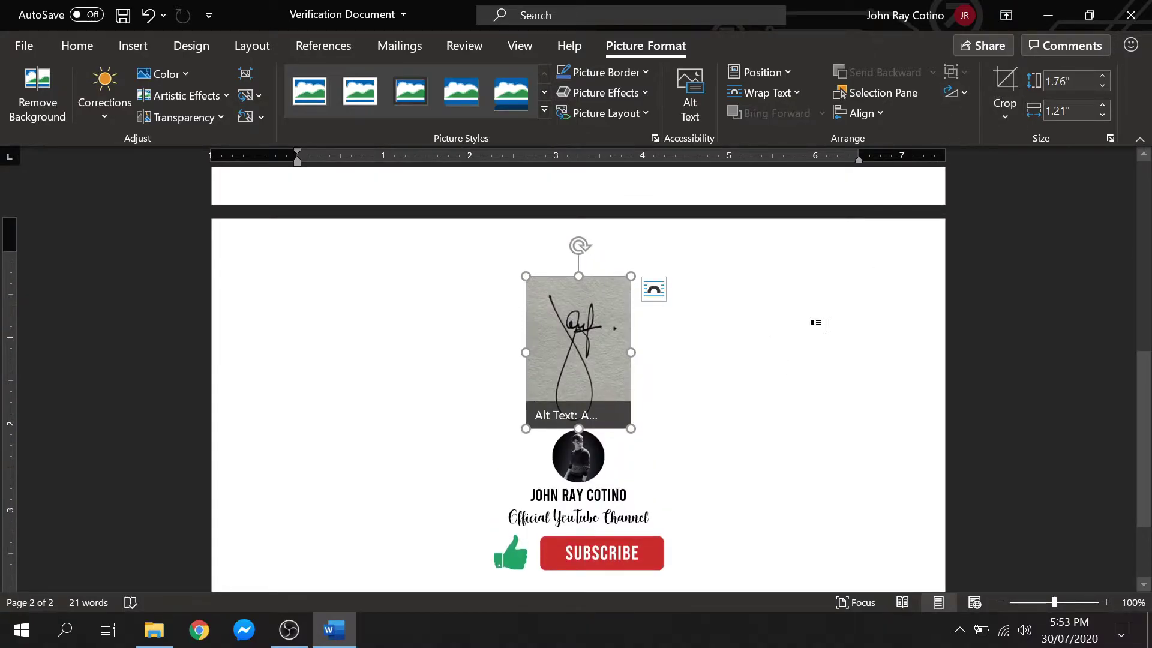
Recolour the signature picture to Black and White: 50%, then reselect it
ctrl+scroll(805, 366, up, 5)
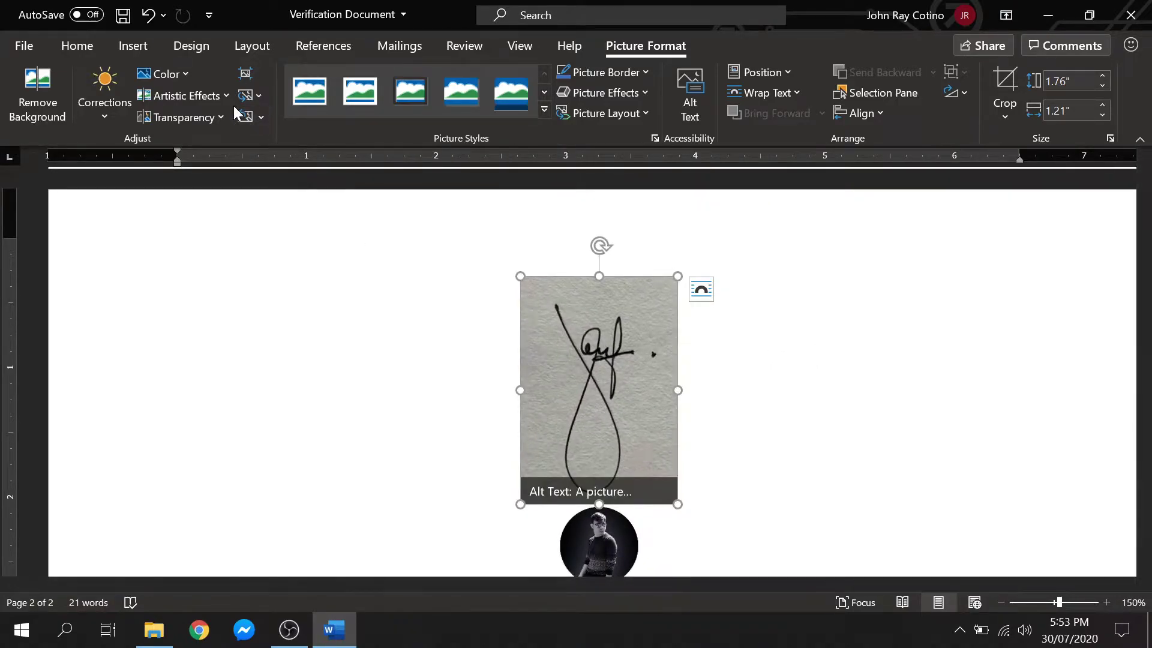
click(162, 74)
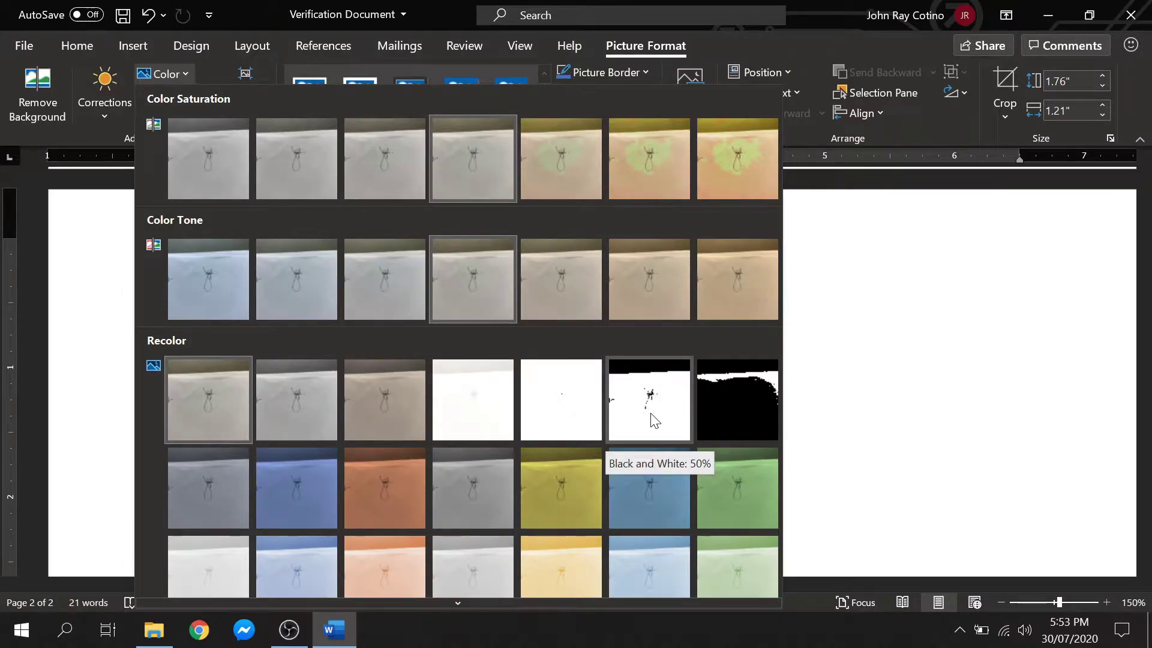
click(663, 424)
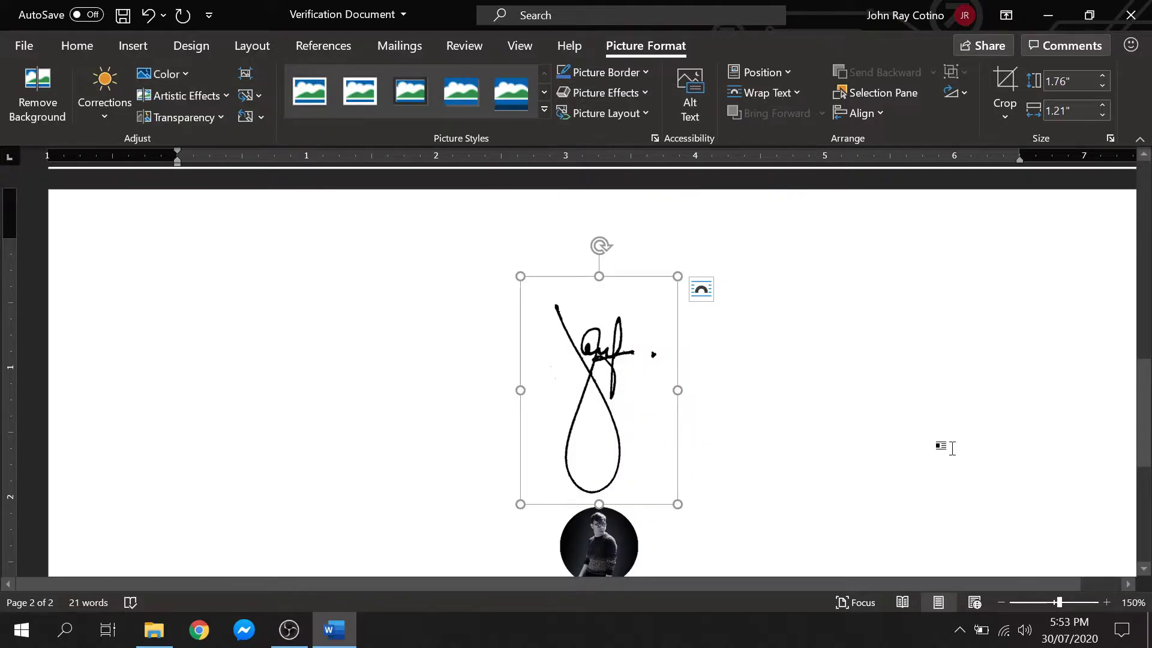
click(798, 426)
click(648, 406)
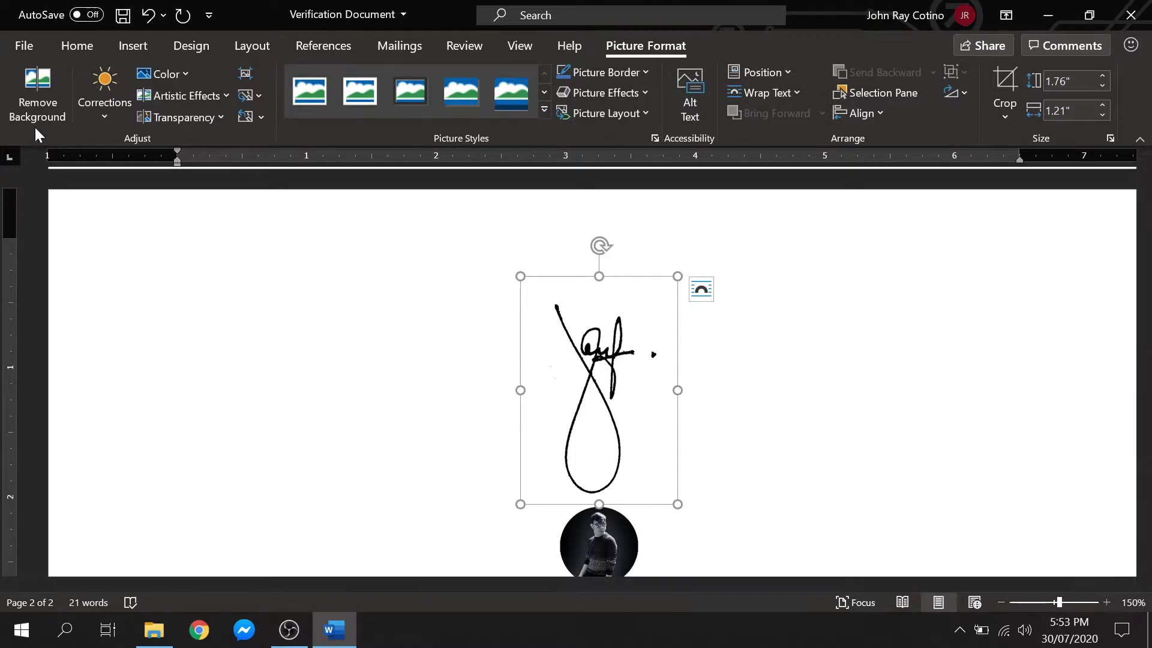
Start Remove Background on the signature picture and zoom in
click(63, 77)
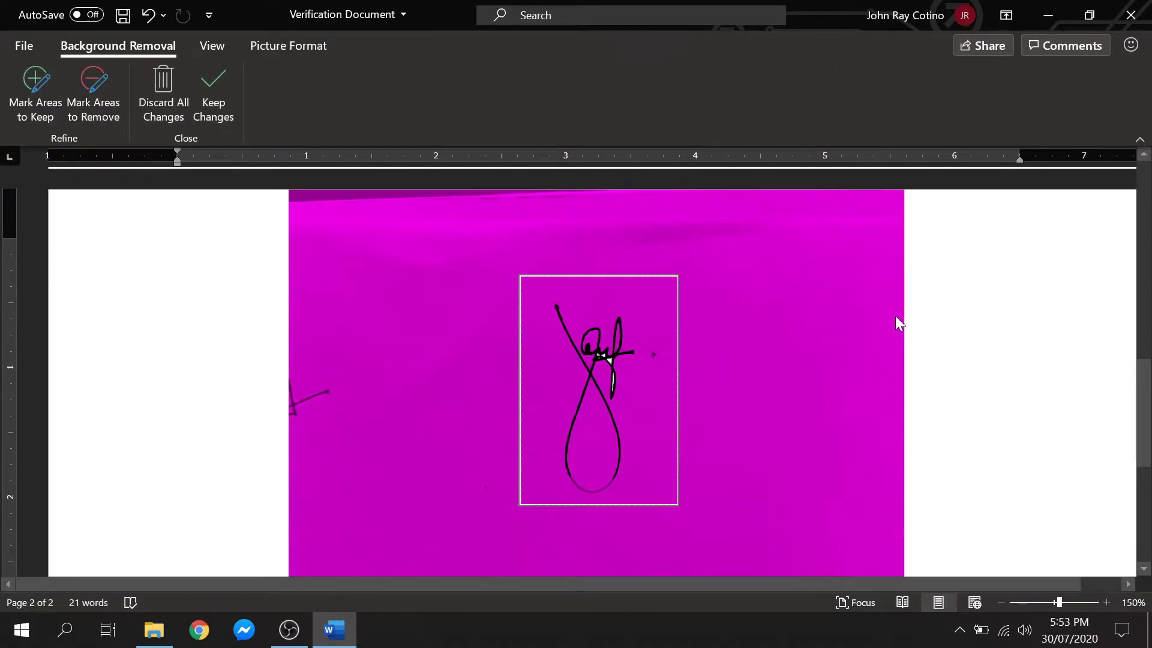
ctrl+scroll(790, 382, up, 6)
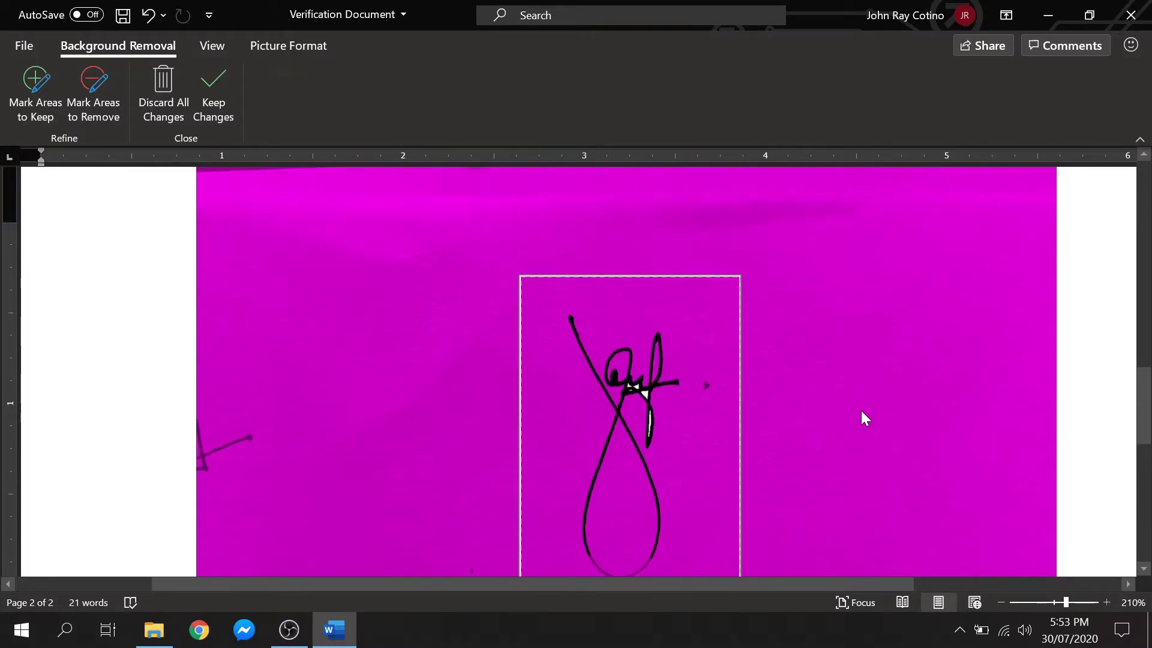
drag(1144, 402, 1146, 414)
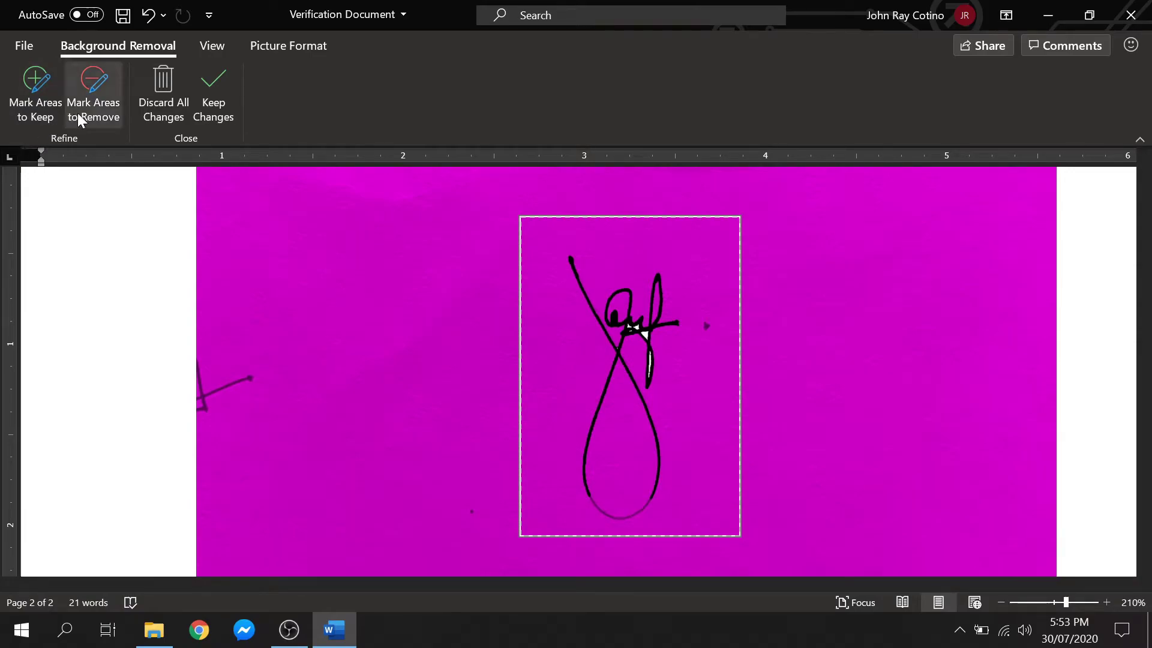
Mark the gaps in the f stem and crossbar as areas to remove
click(118, 85)
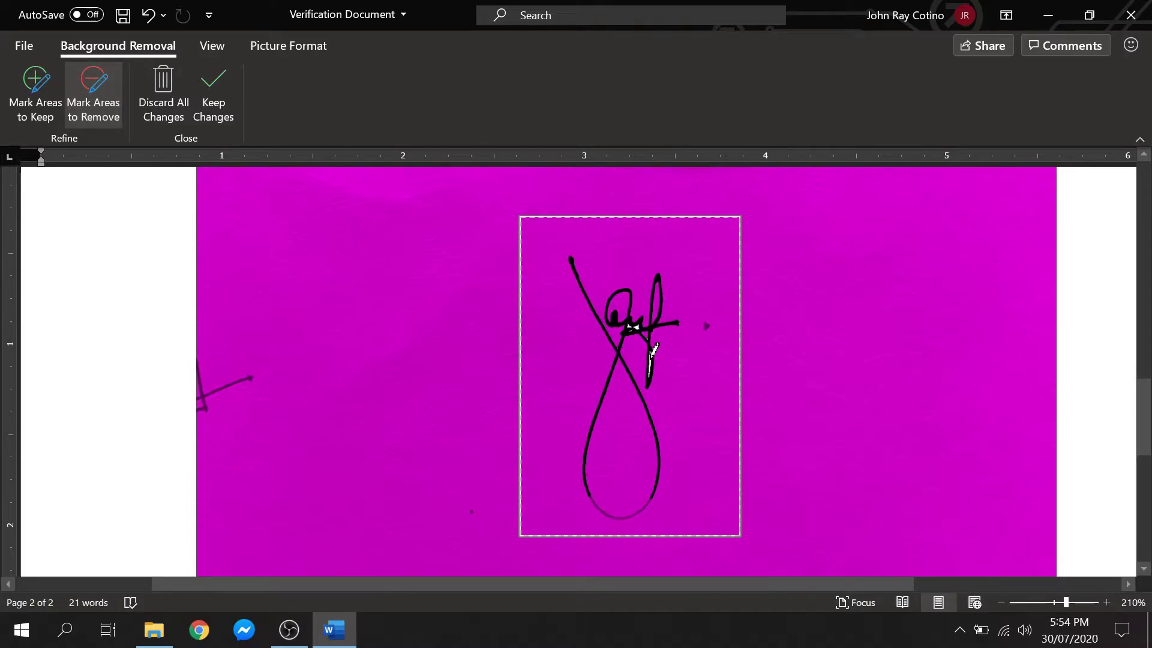
click(650, 360)
click(651, 362)
click(635, 326)
click(629, 326)
click(629, 326)
click(35, 84)
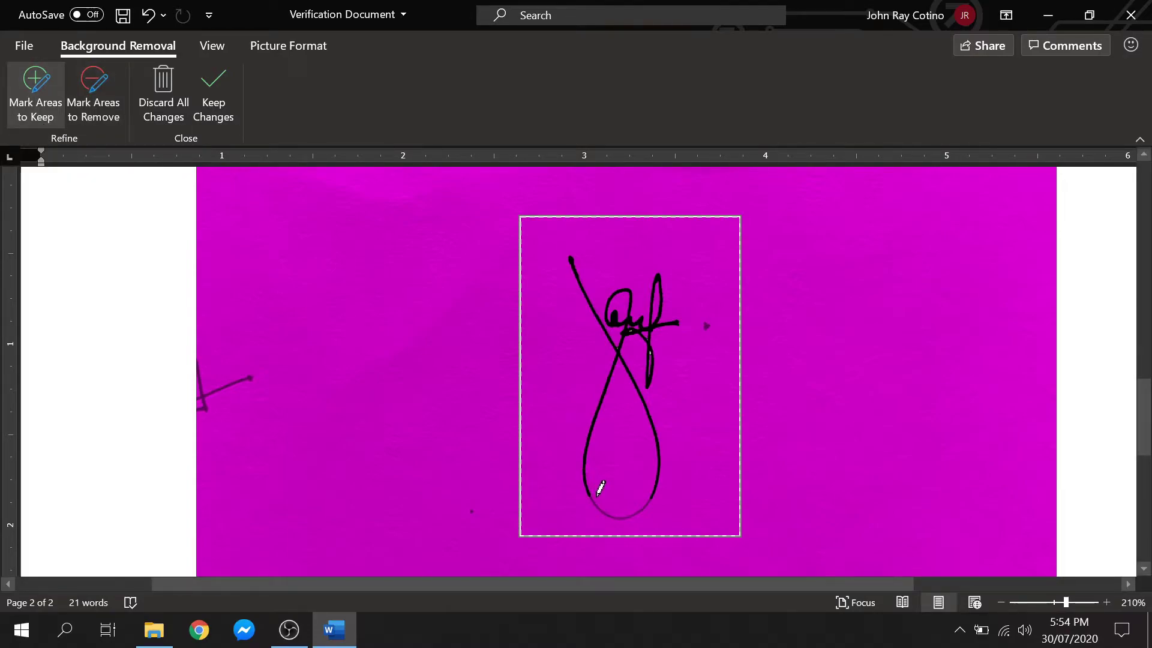
Mark the right and lower parts of the loop's bottom stroke to keep
click(592, 499)
click(595, 505)
click(653, 495)
click(654, 486)
click(646, 502)
click(648, 500)
click(638, 511)
Mark the left part of the loop bottom to keep, then apply the background removal
click(630, 516)
click(618, 518)
click(603, 509)
click(606, 513)
click(611, 516)
click(625, 515)
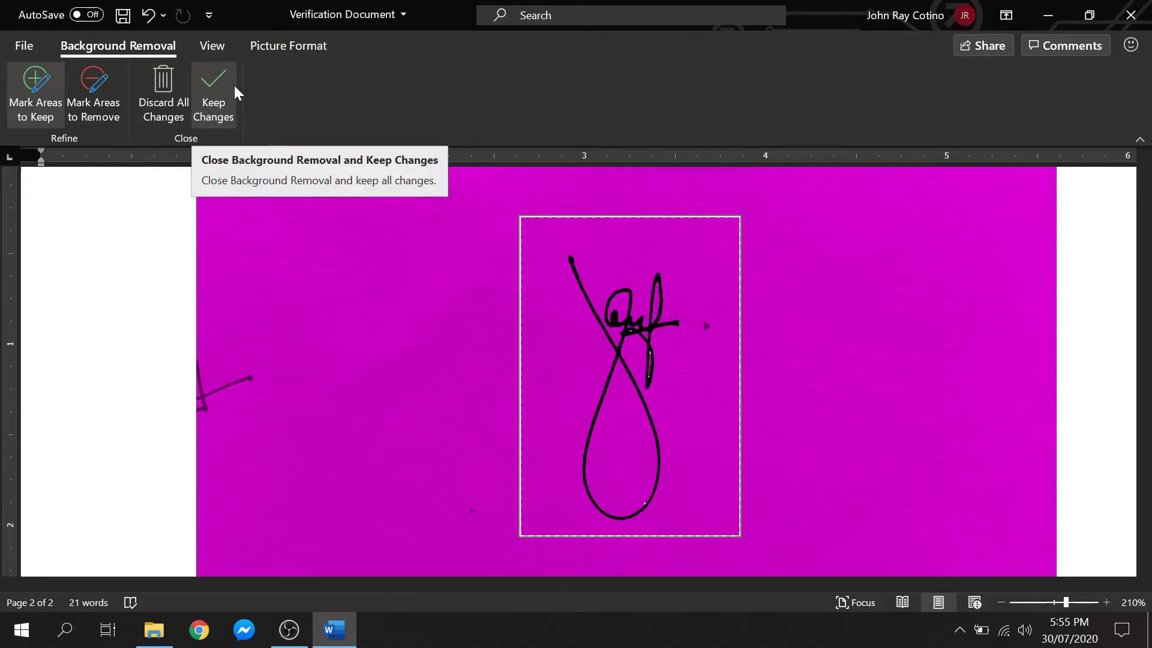
click(214, 96)
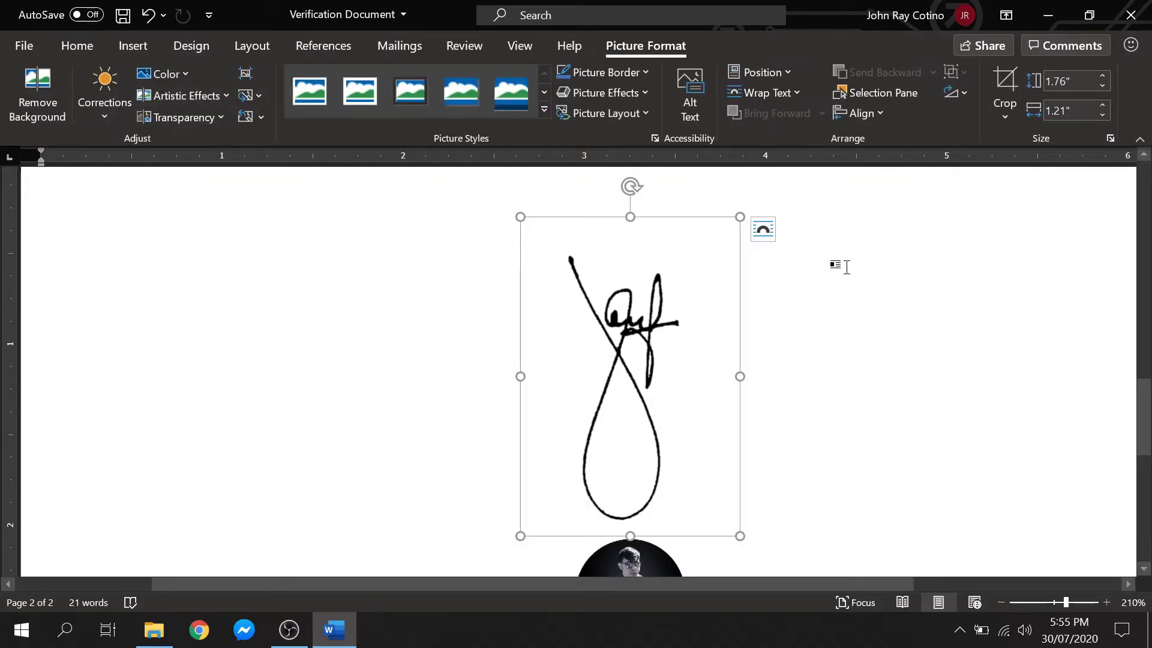
Save the signature picture to the Desktop as a Portable Network Graphics file named E-signature
right_click(719, 244)
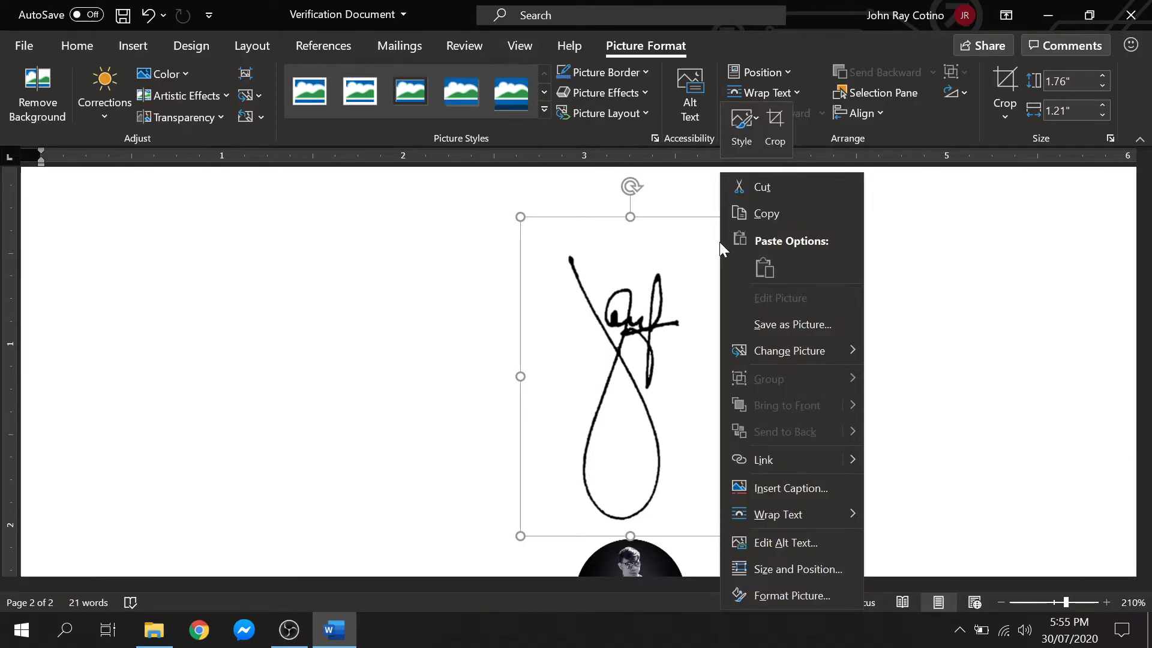
click(852, 324)
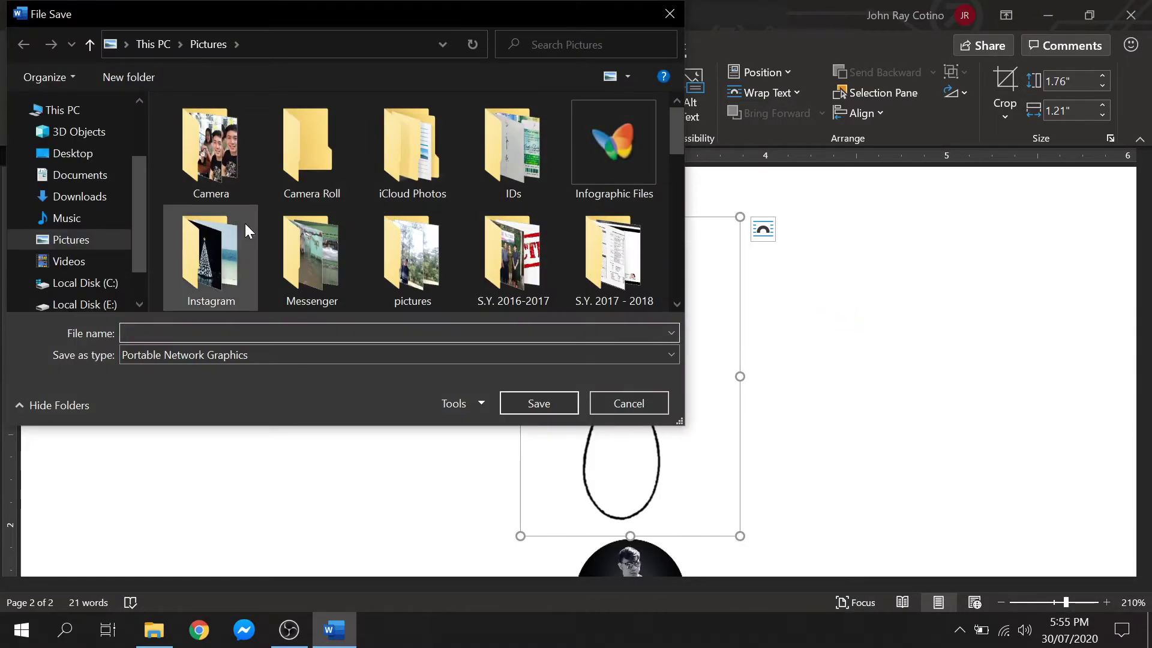
click(90, 155)
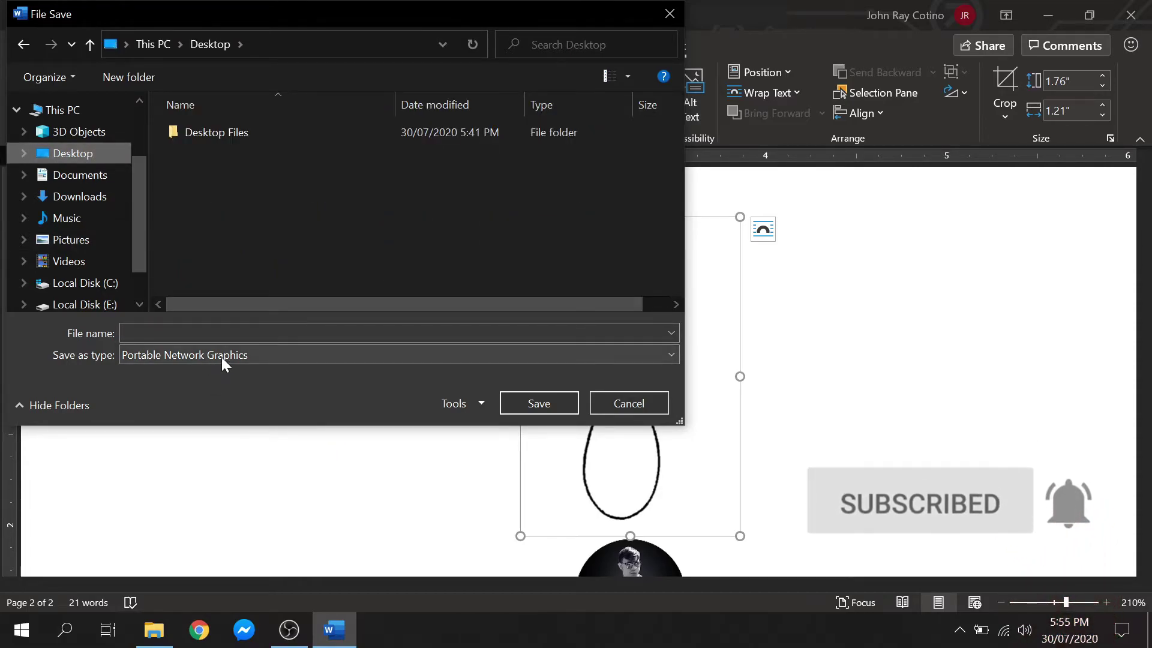
click(337, 358)
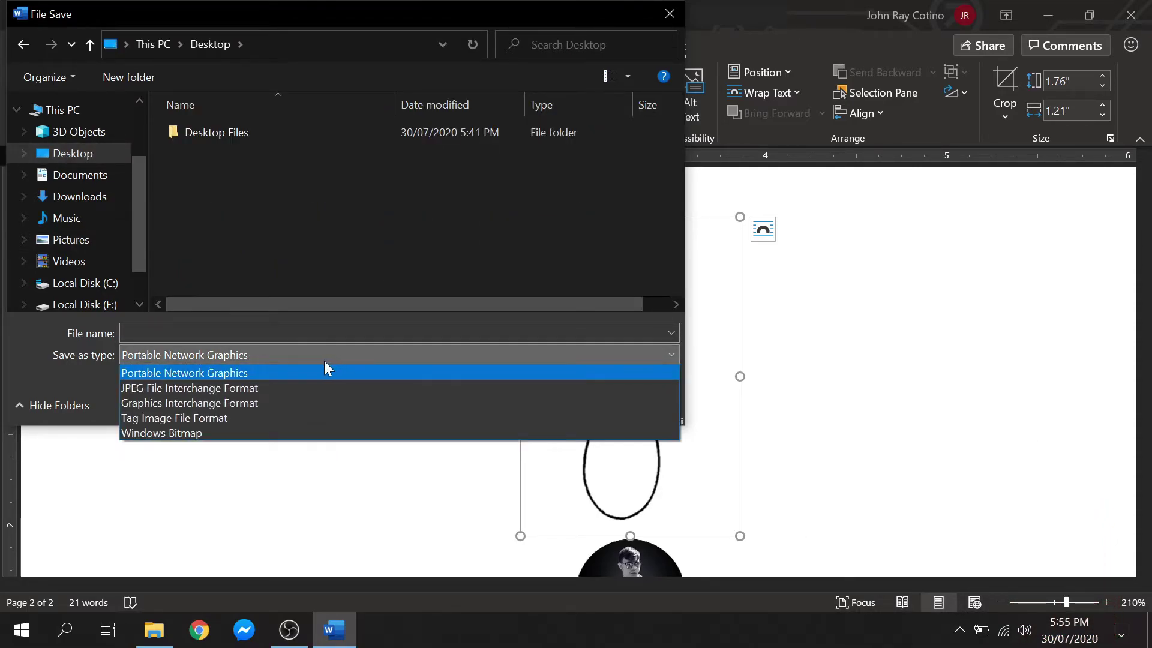
click(293, 373)
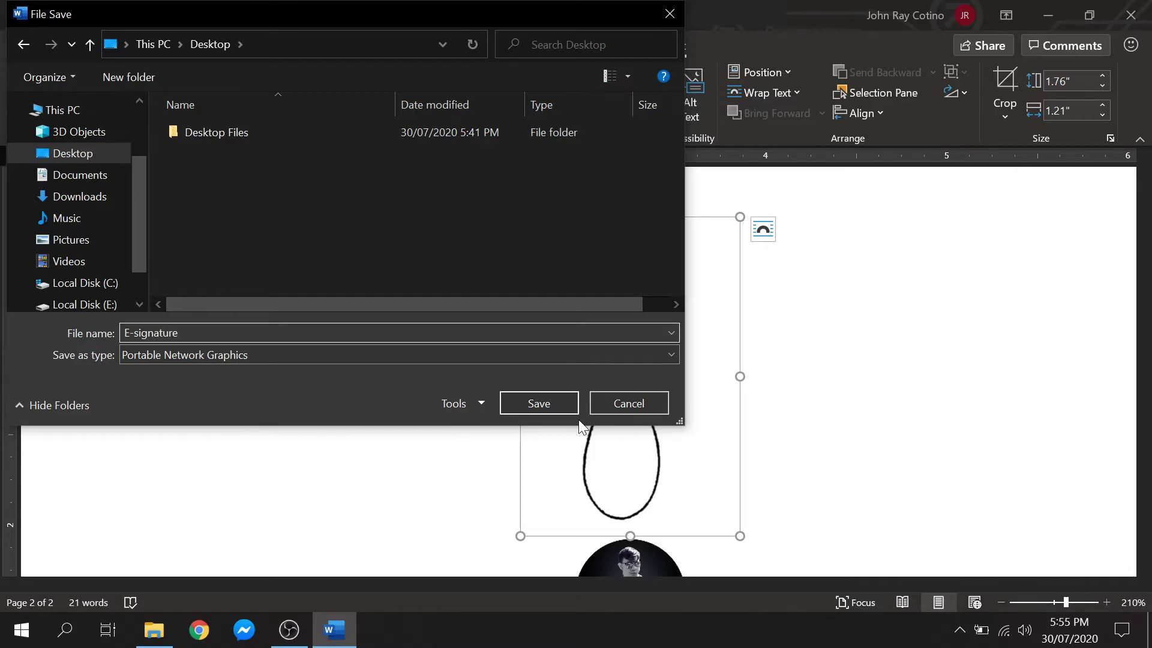
click(549, 404)
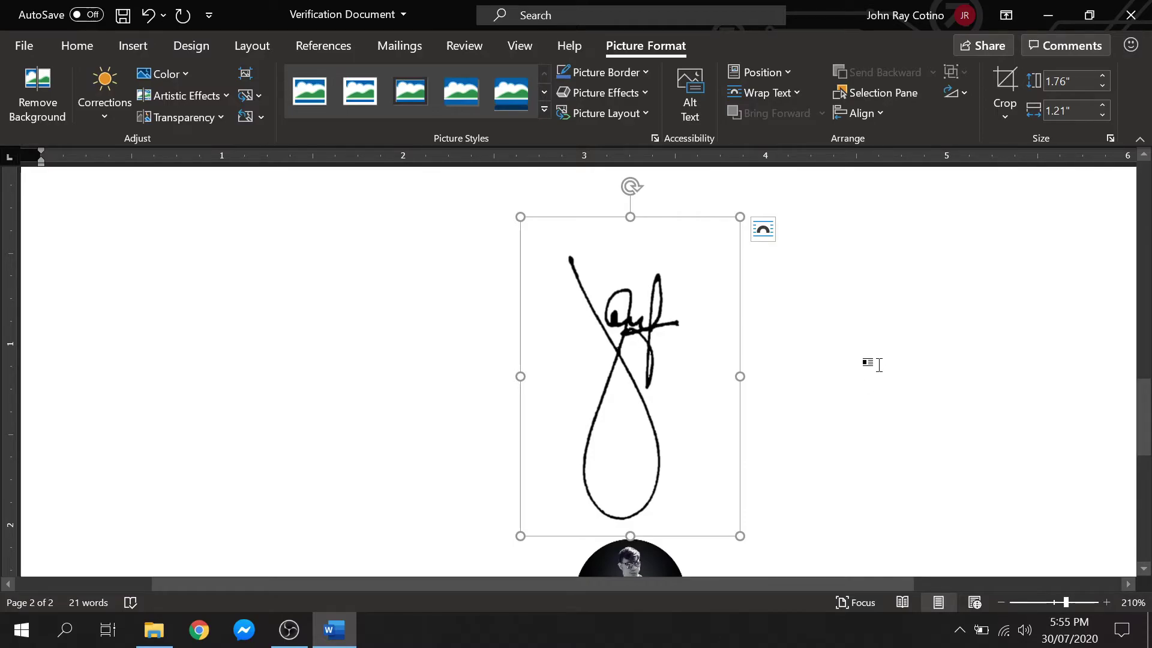
Set the signature's text wrapping to In Front of Text
click(804, 92)
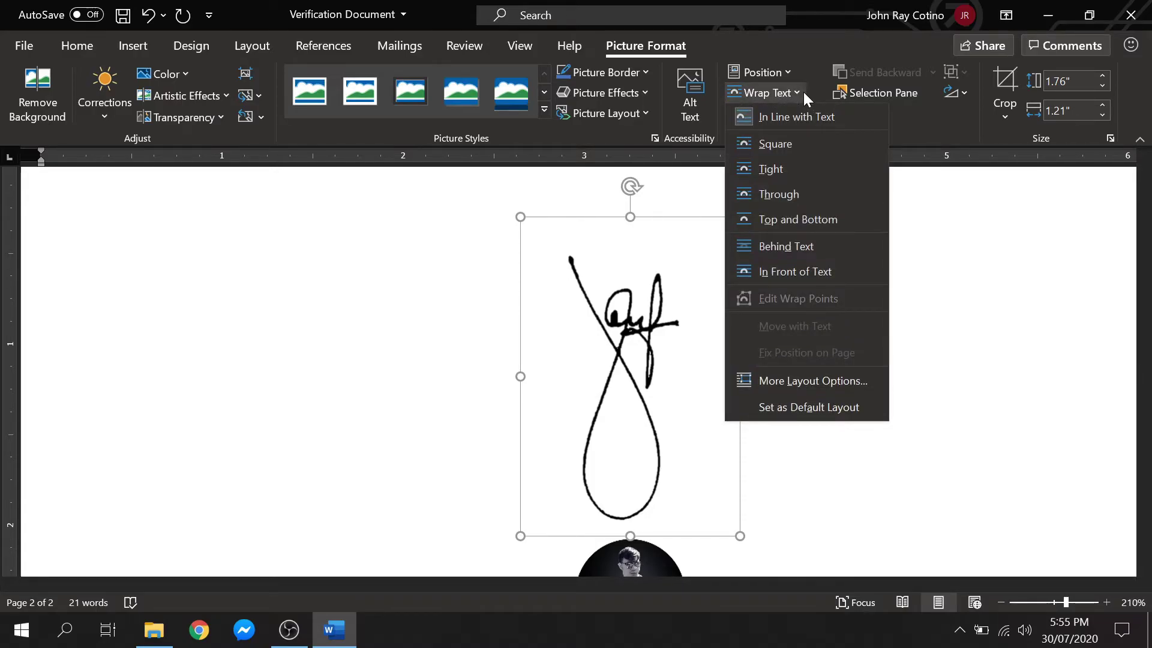
click(852, 268)
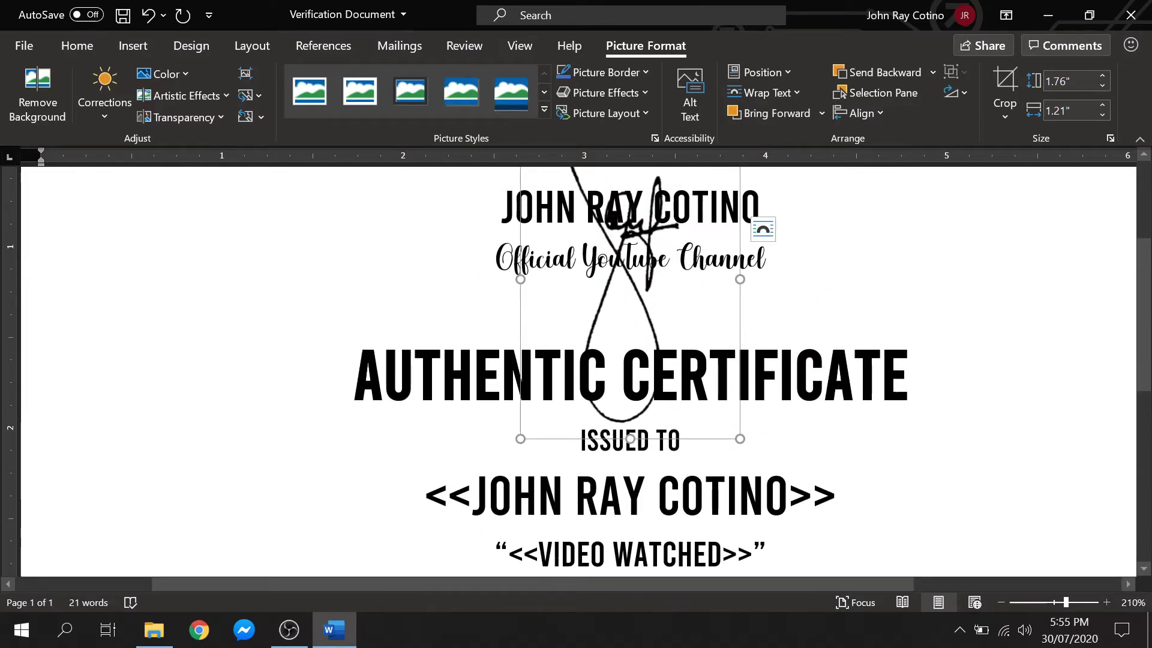
ctrl+scroll(576, 360, down, 2)
ctrl+scroll(576, 360, down, 2)
ctrl+scroll(576, 360, down, 2)
ctrl+scroll(576, 360, down, 2)
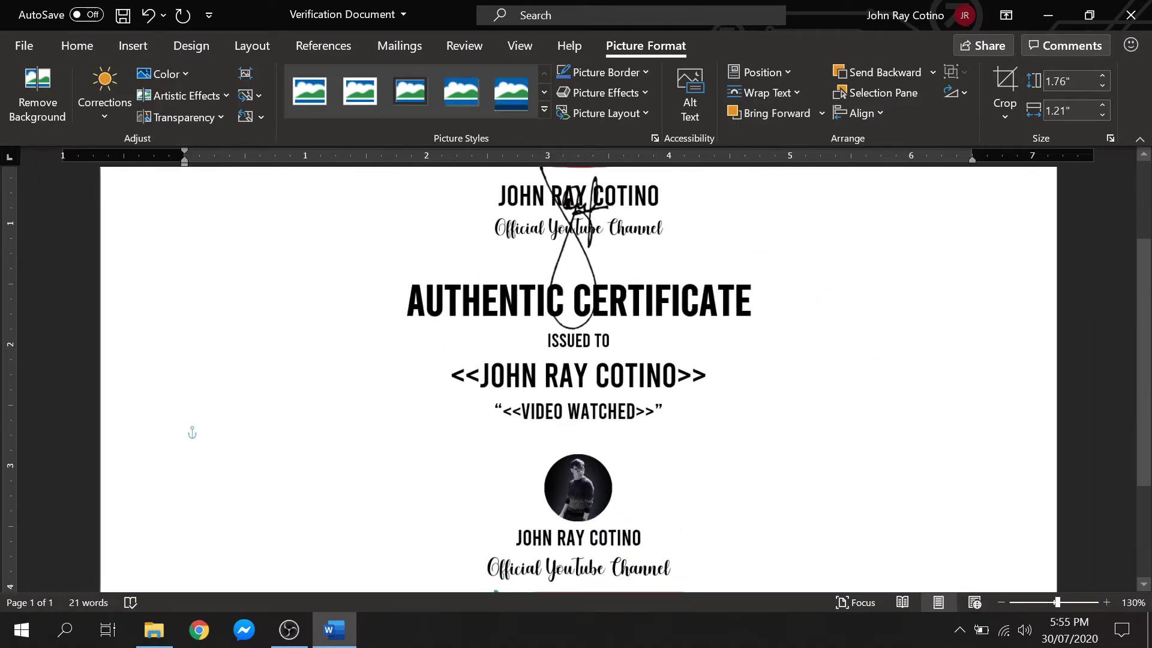
Move the signature beside the round photo and shrink it to 1.15" by 0.79"
mouse_move(641, 165)
mouse_down()
mouse_move(728, 408)
mouse_move(704, 425)
mouse_up()
mouse_move(670, 466)
mouse_down()
mouse_move(681, 481)
mouse_move(693, 473)
mouse_move(673, 494)
mouse_up()
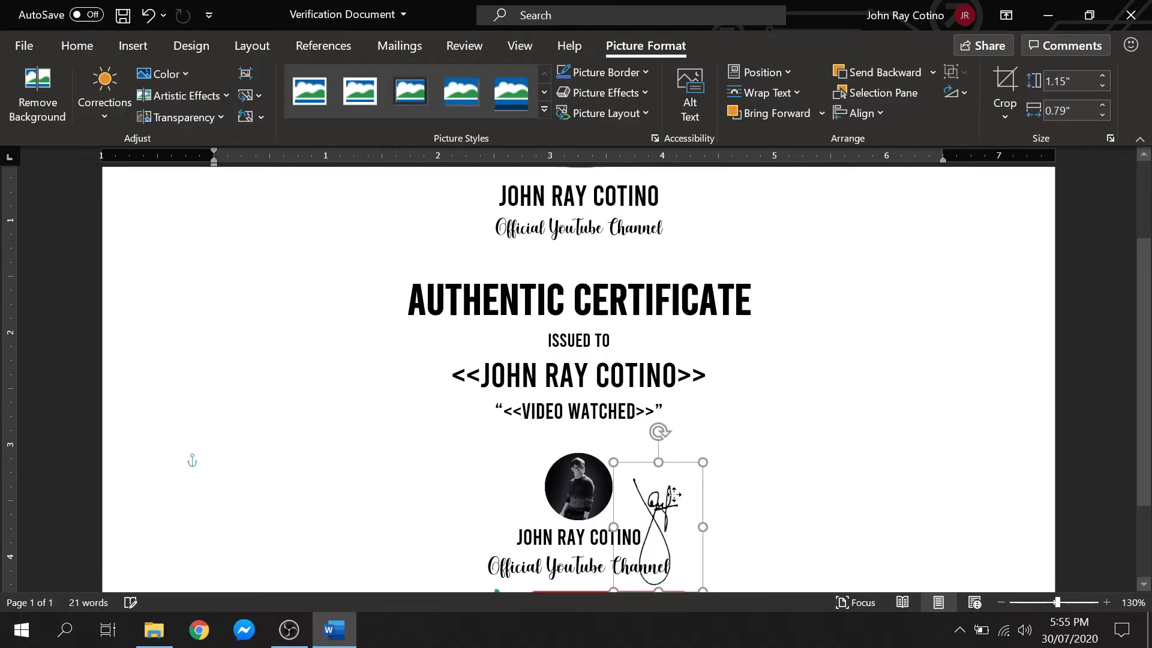
click(831, 476)
scroll(830, 476, down, 3)
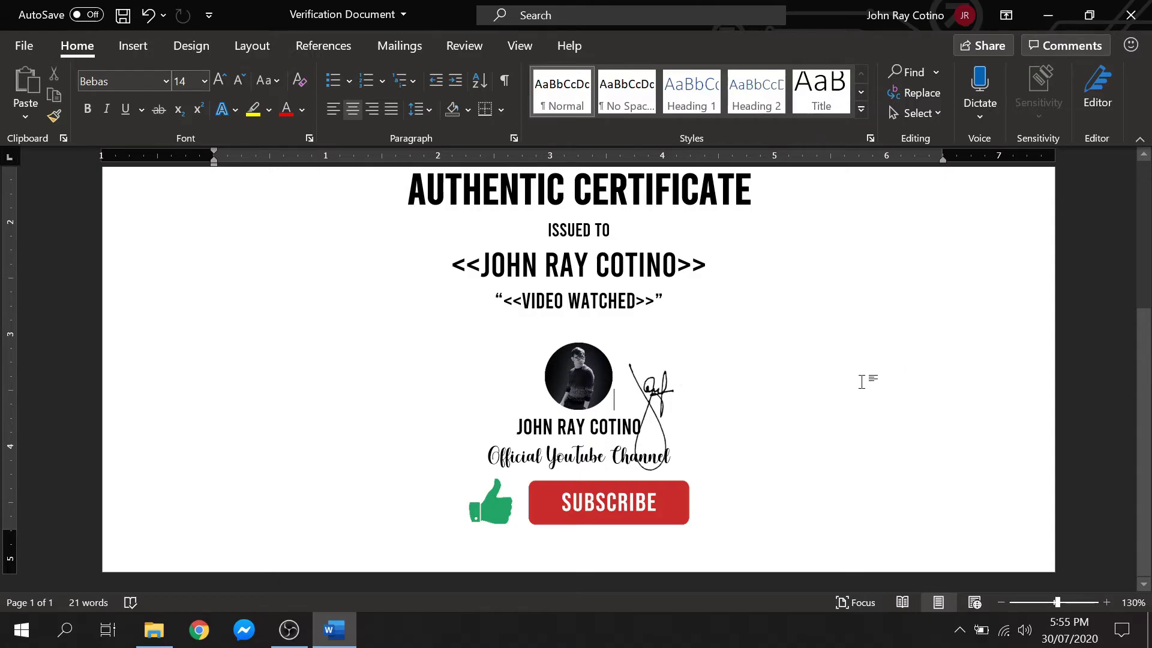
scroll(862, 382, up, 2)
scroll(780, 408, down, 1)
scroll(663, 443, up, 1)
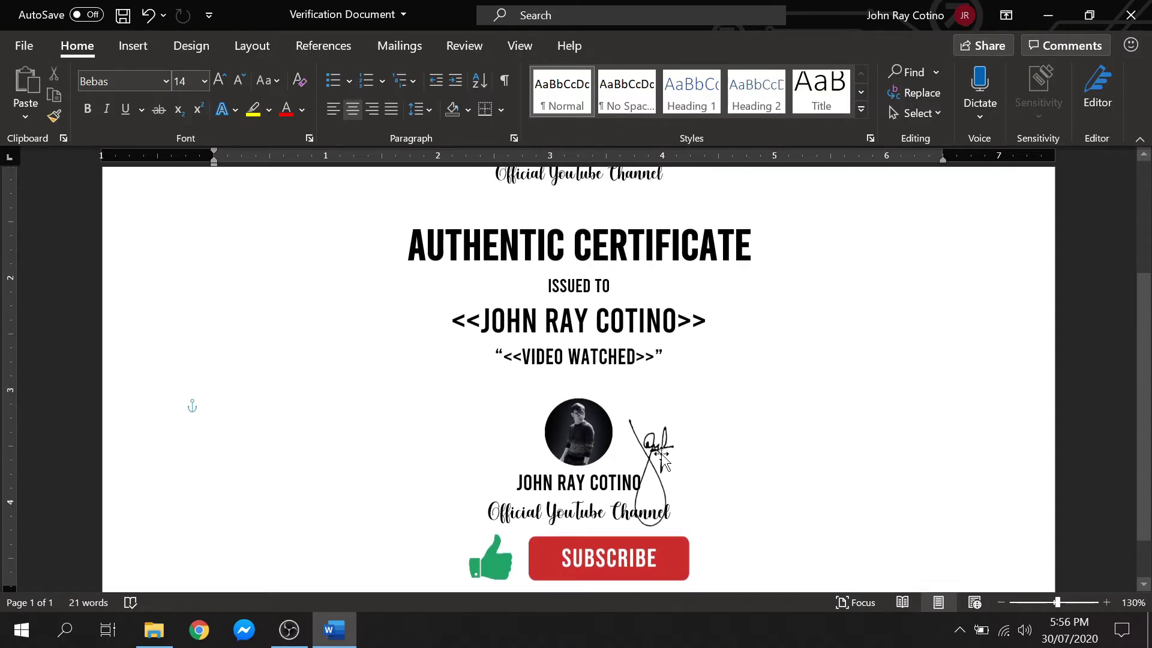
Delete the old signature picture from the certificate
click(662, 459)
key(Delete)
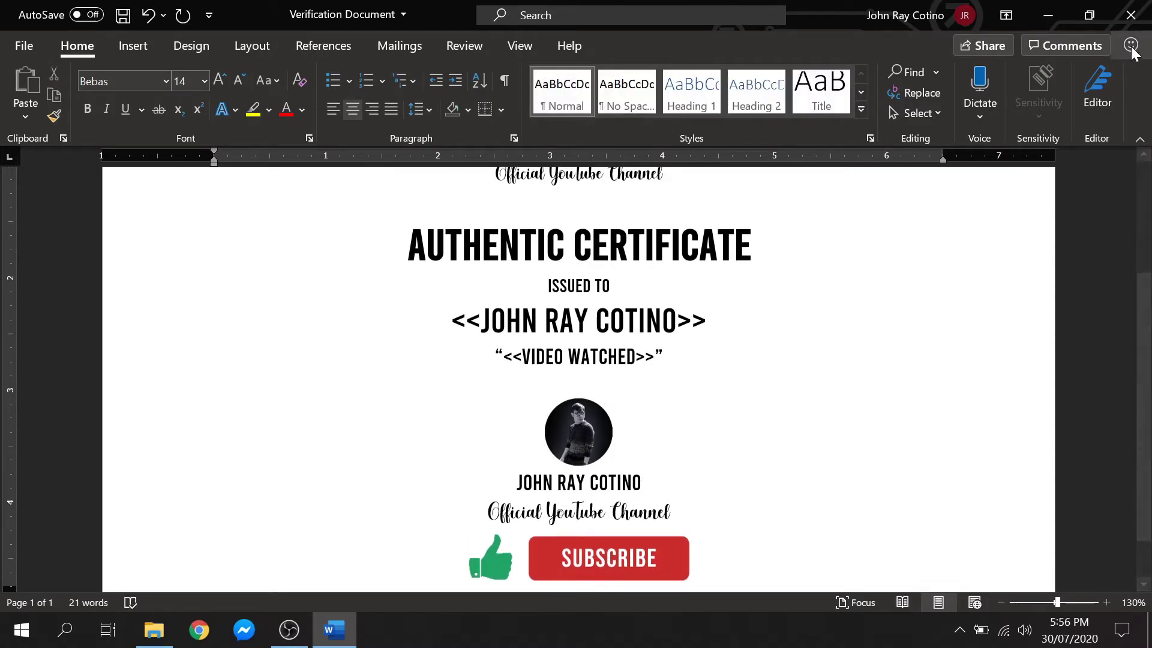
click(1048, 15)
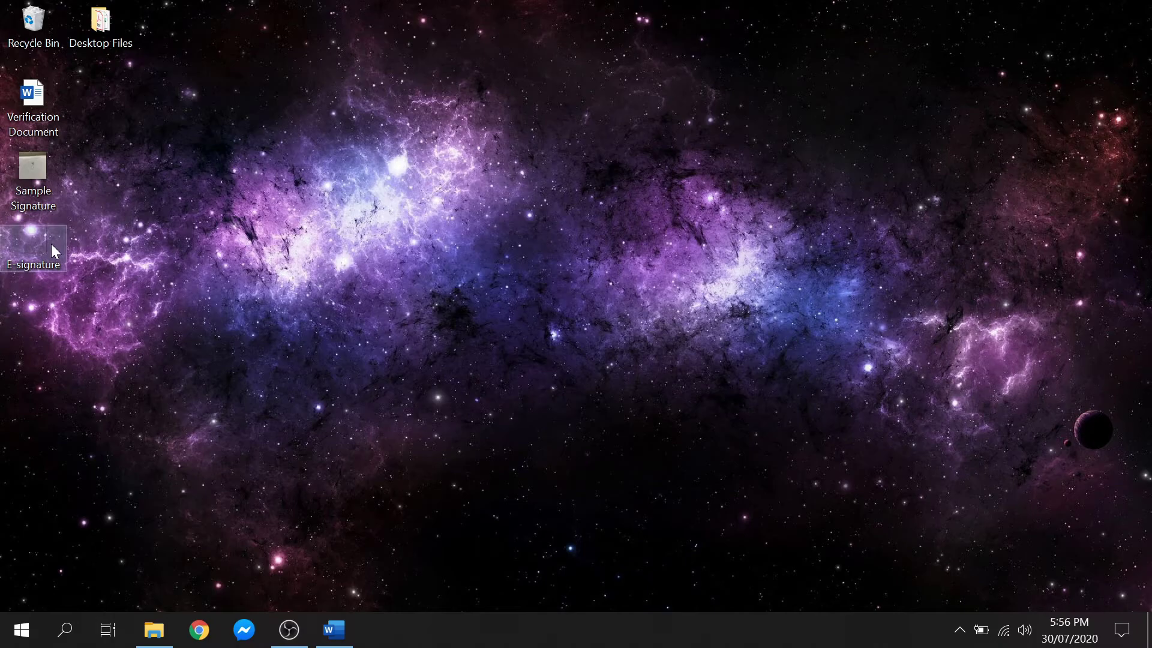
drag(52, 245, 760, 458)
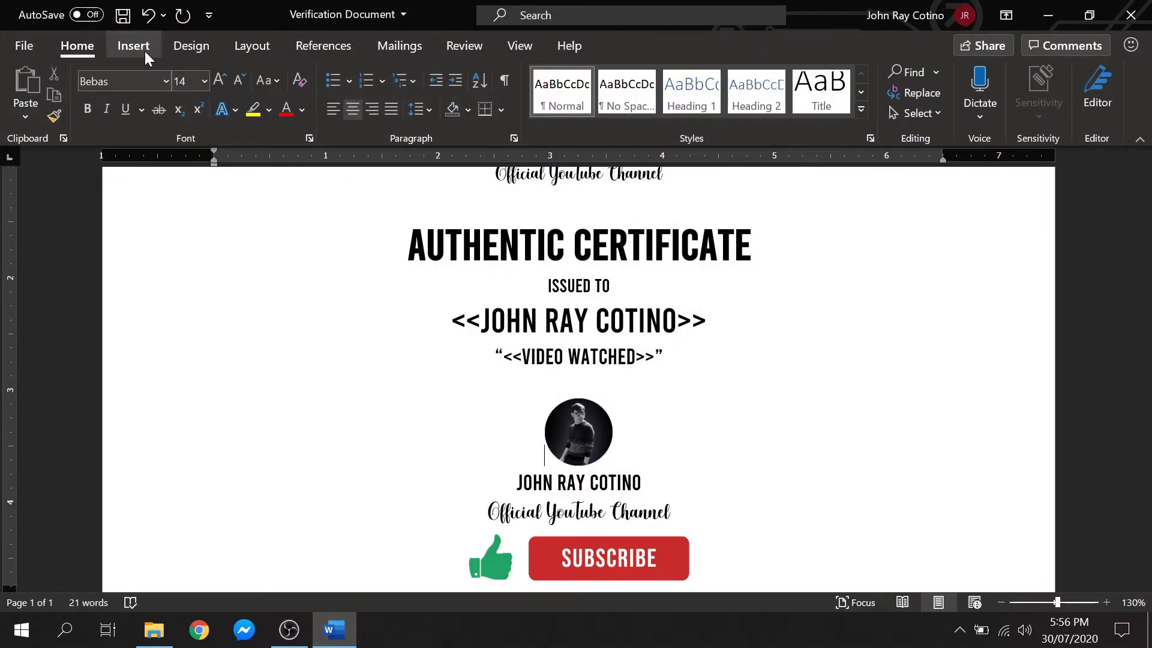
Insert the E-signature PNG from this device, arriving at 4.75" square
click(145, 52)
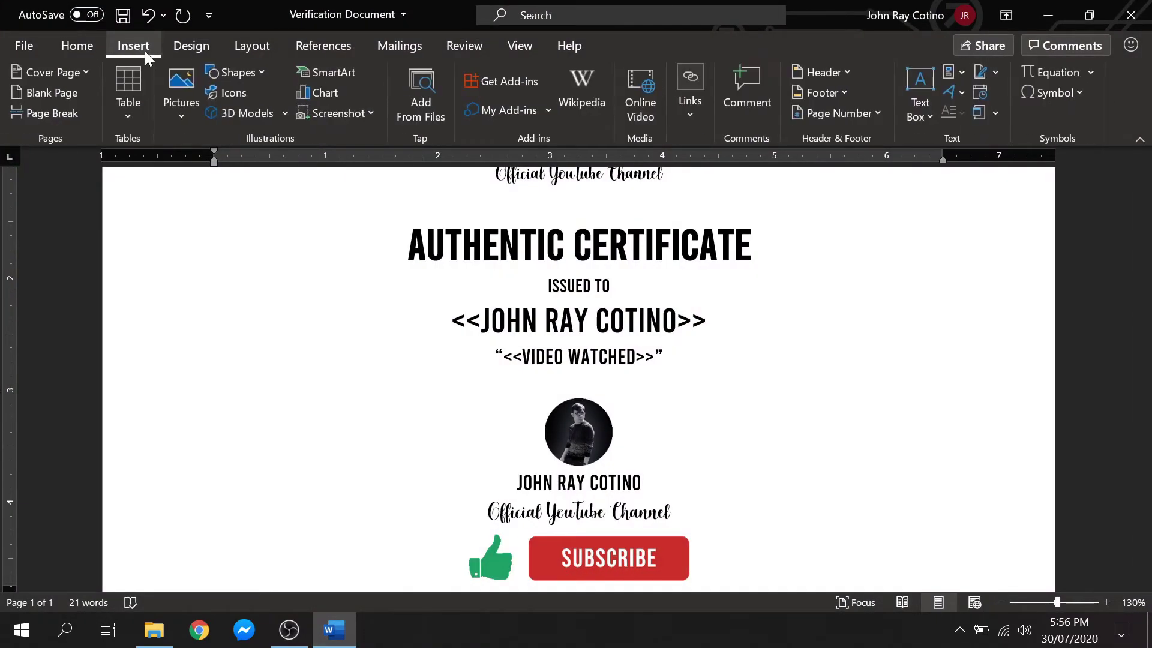
click(196, 117)
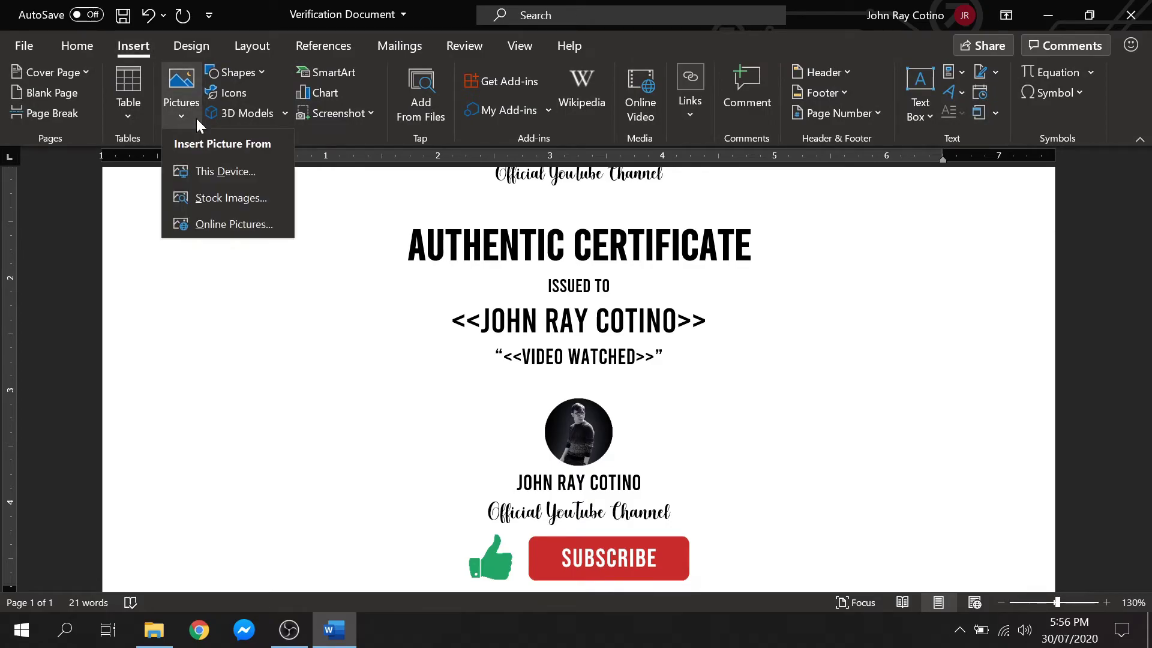
click(274, 179)
click(307, 146)
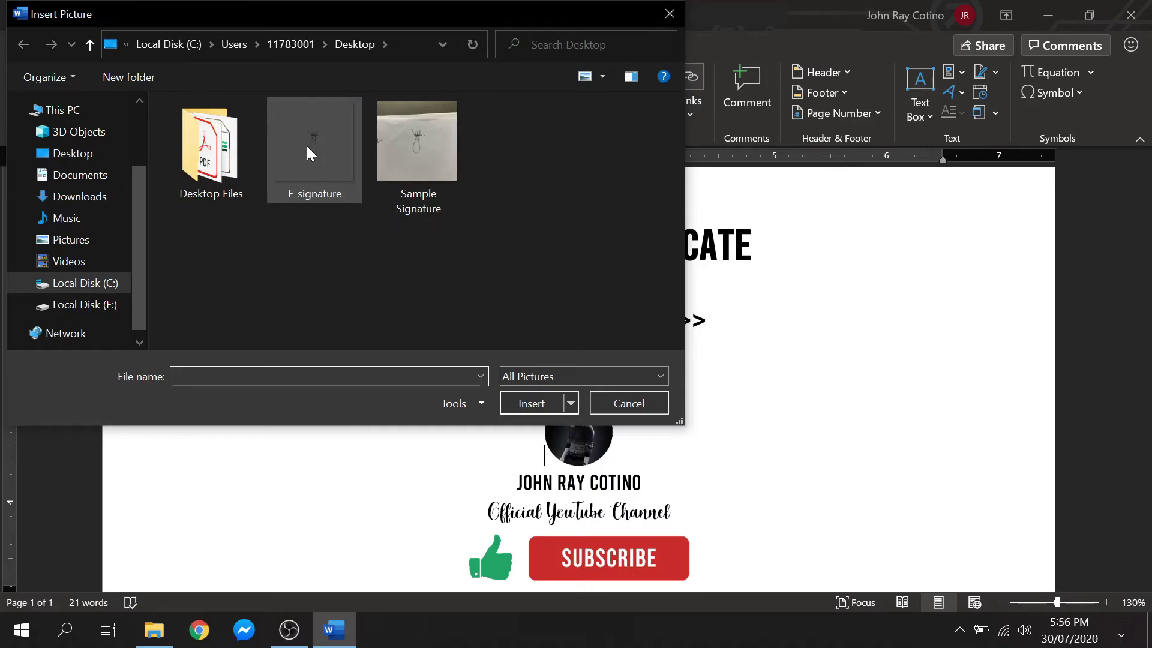
click(532, 403)
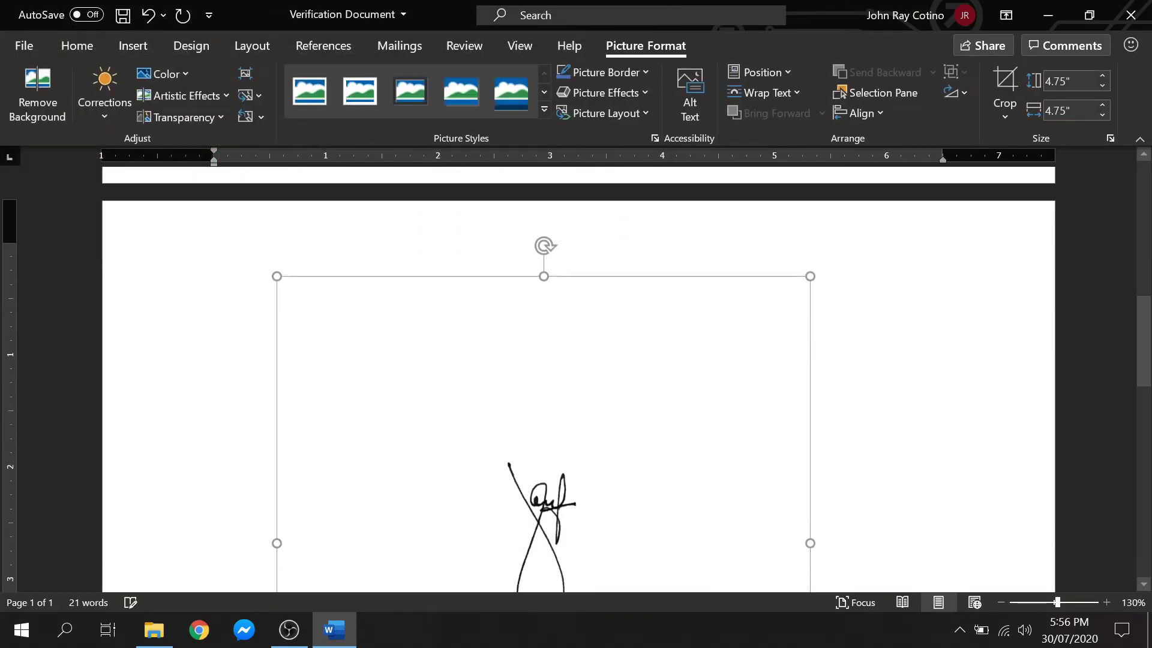
Crop the E-signature picture's top, left, right and bottom to 2.01" by 1.33"
click(1005, 90)
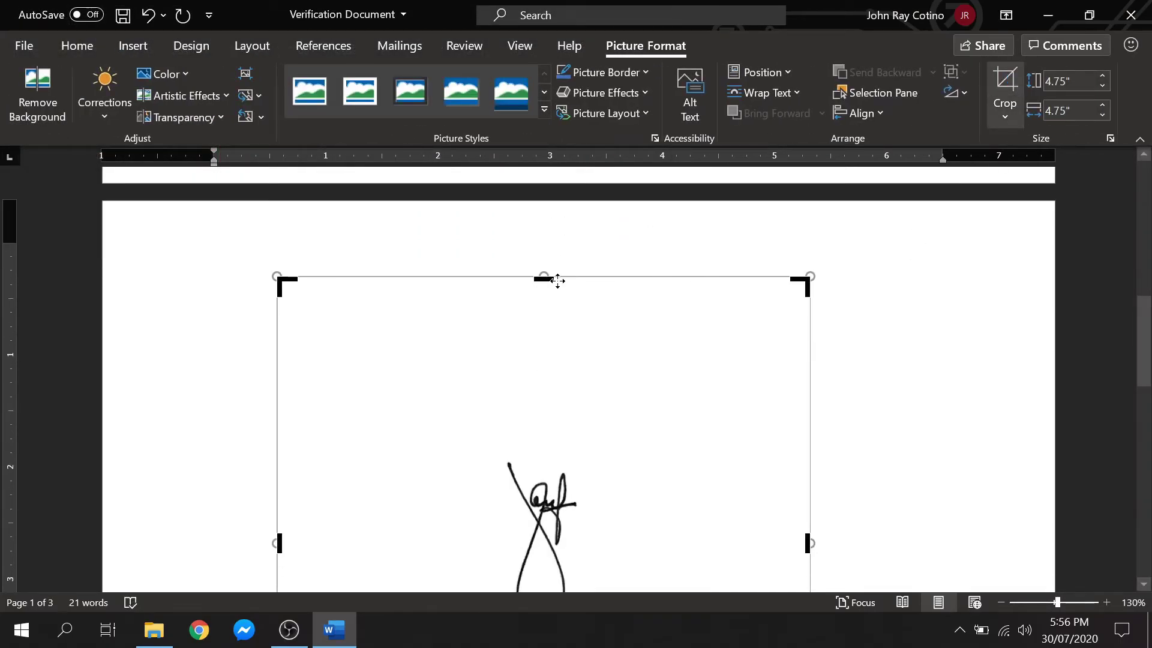
drag(548, 277, 547, 431)
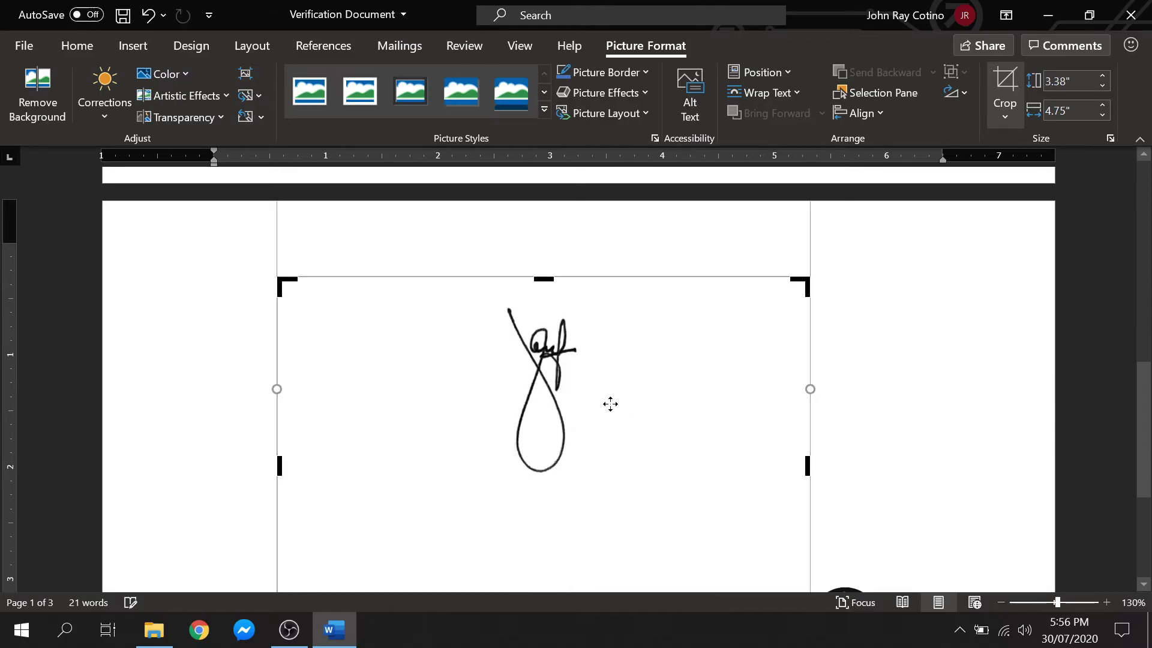
drag(279, 464, 462, 466)
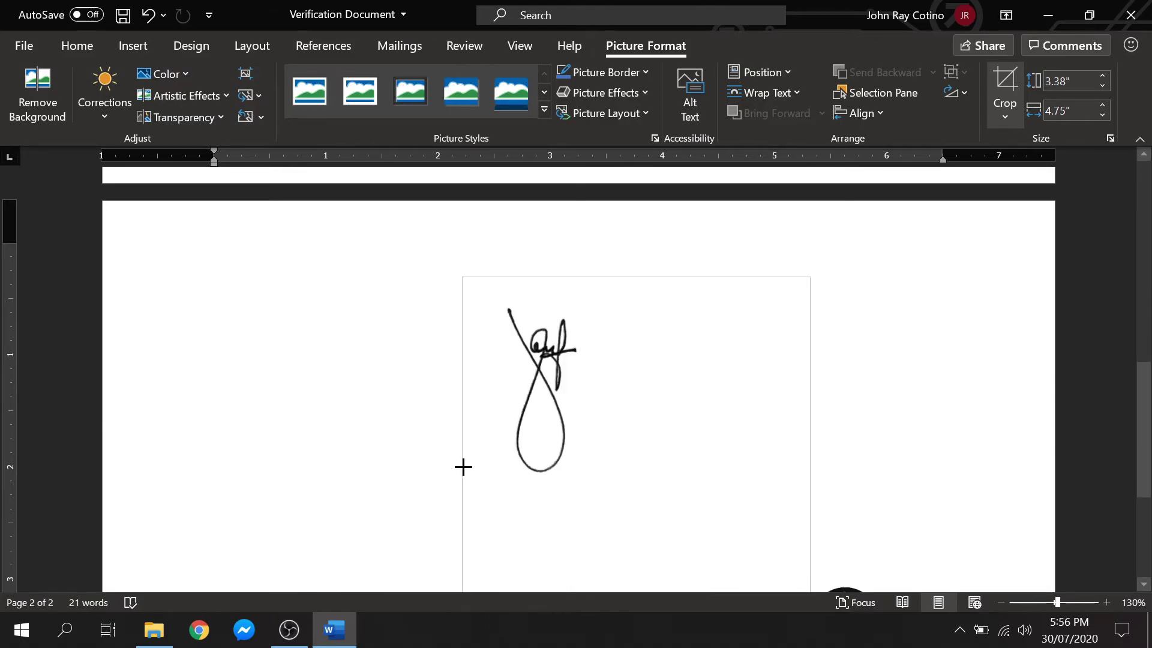
drag(715, 473, 518, 473)
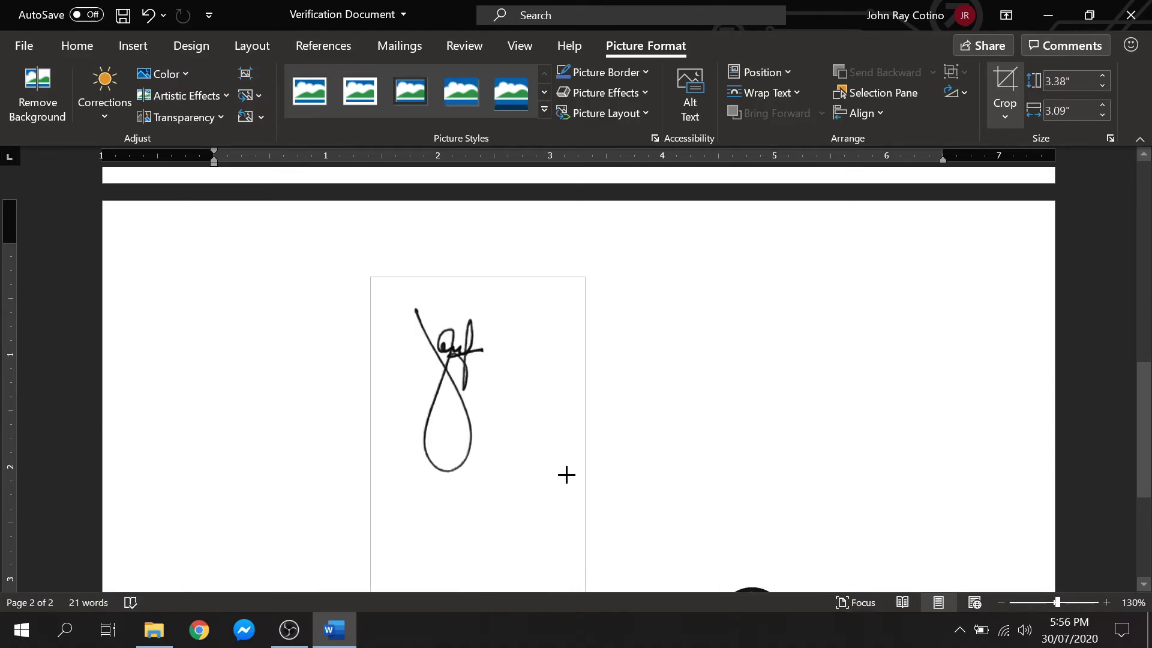
scroll(524, 468, down, 3)
scroll(549, 465, down, 2)
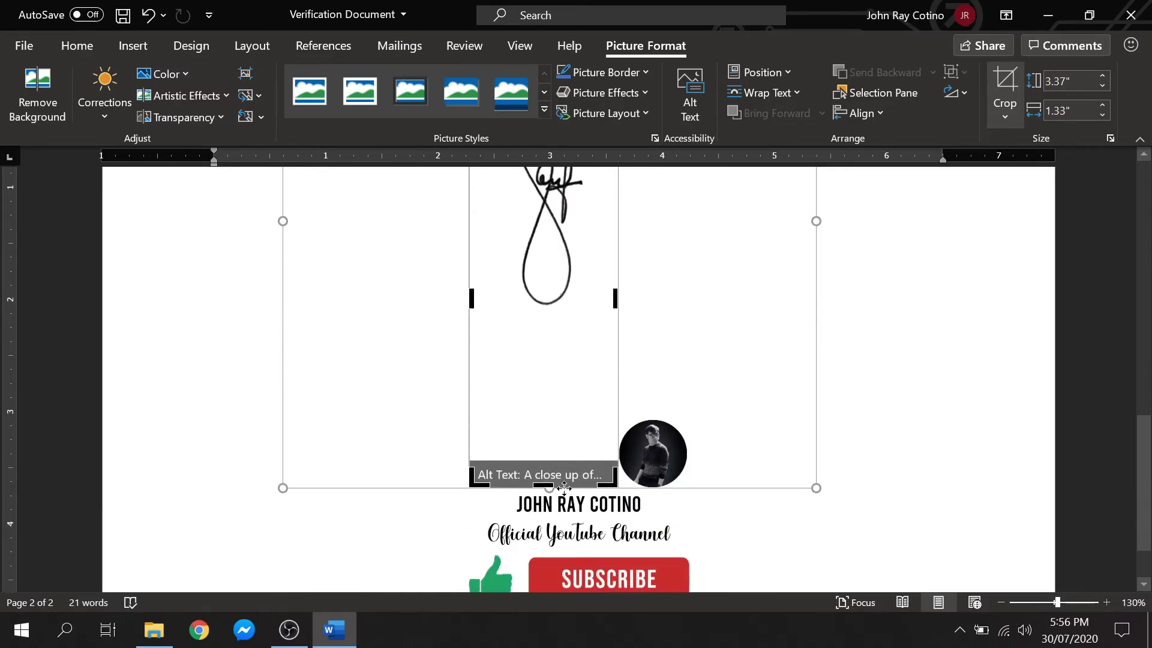
drag(544, 487, 549, 333)
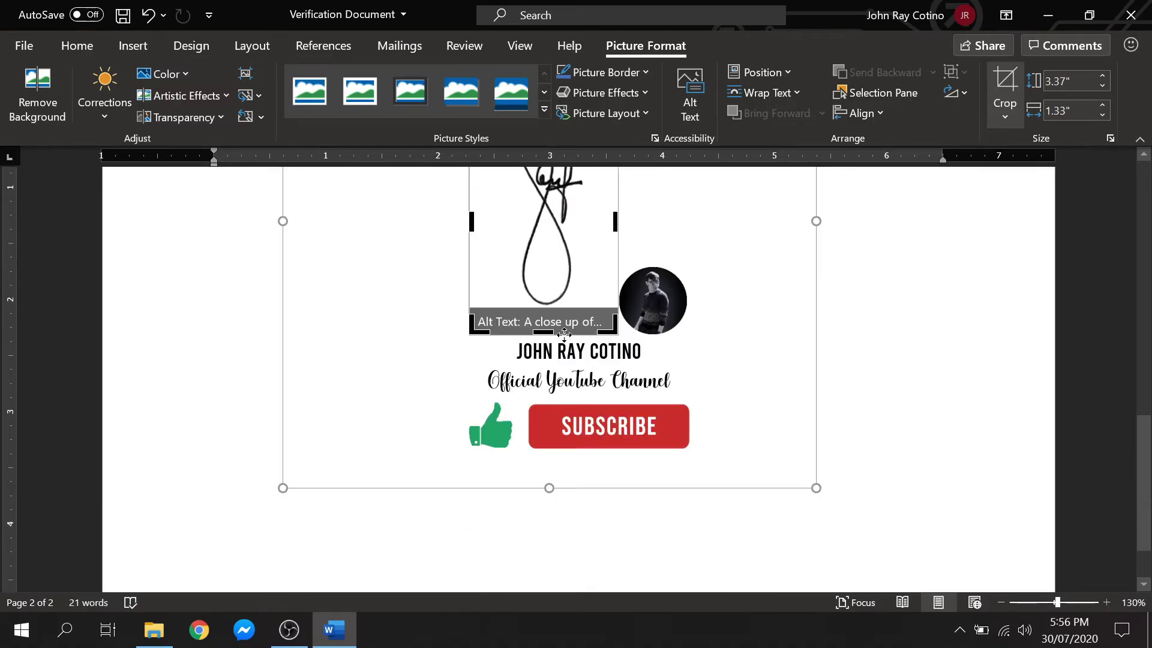
click(1005, 90)
scroll(725, 330, up, 5)
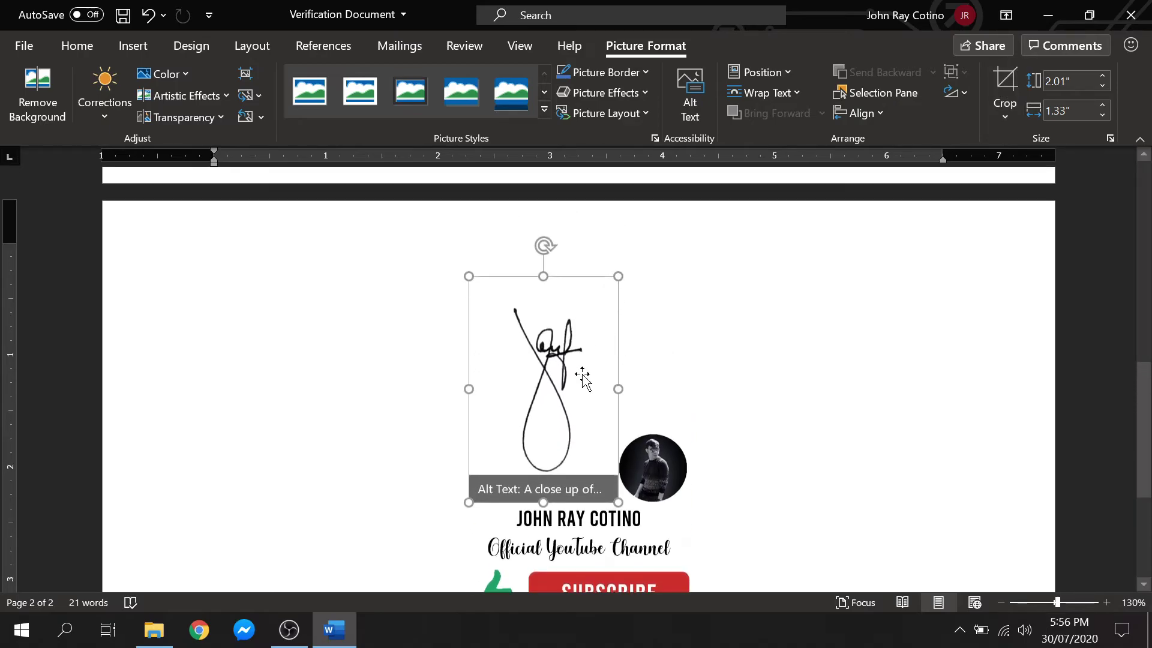
click(799, 92)
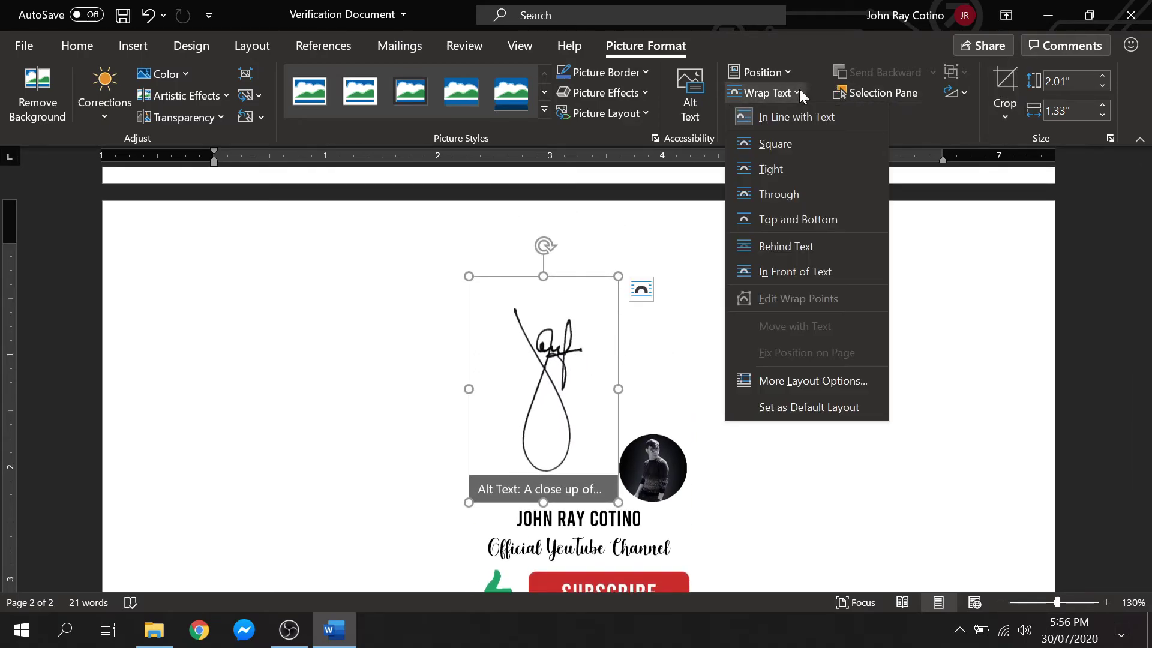
Float the E-signature in front of text, drag it beside the photo and shrink it
click(855, 271)
scroll(576, 360, up, 3)
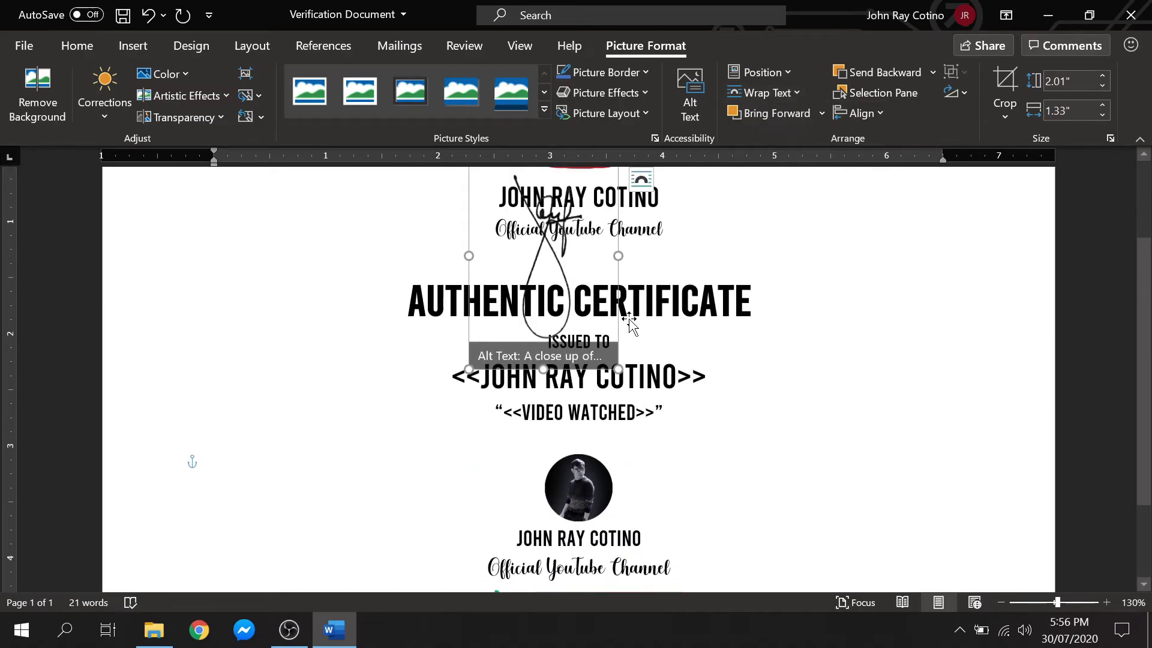
drag(567, 360, 663, 514)
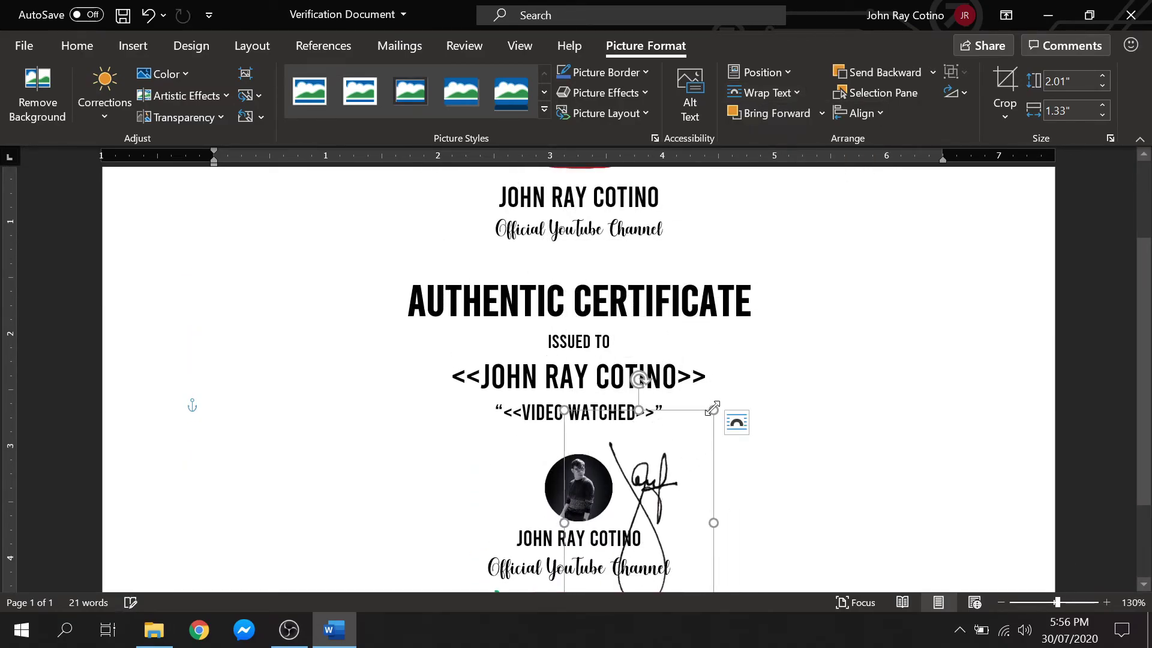
drag(712, 409, 679, 462)
Fine-tune the signature to 1.32" by 0.87", positioned beside the photo and name
scroll(666, 480, down, 3)
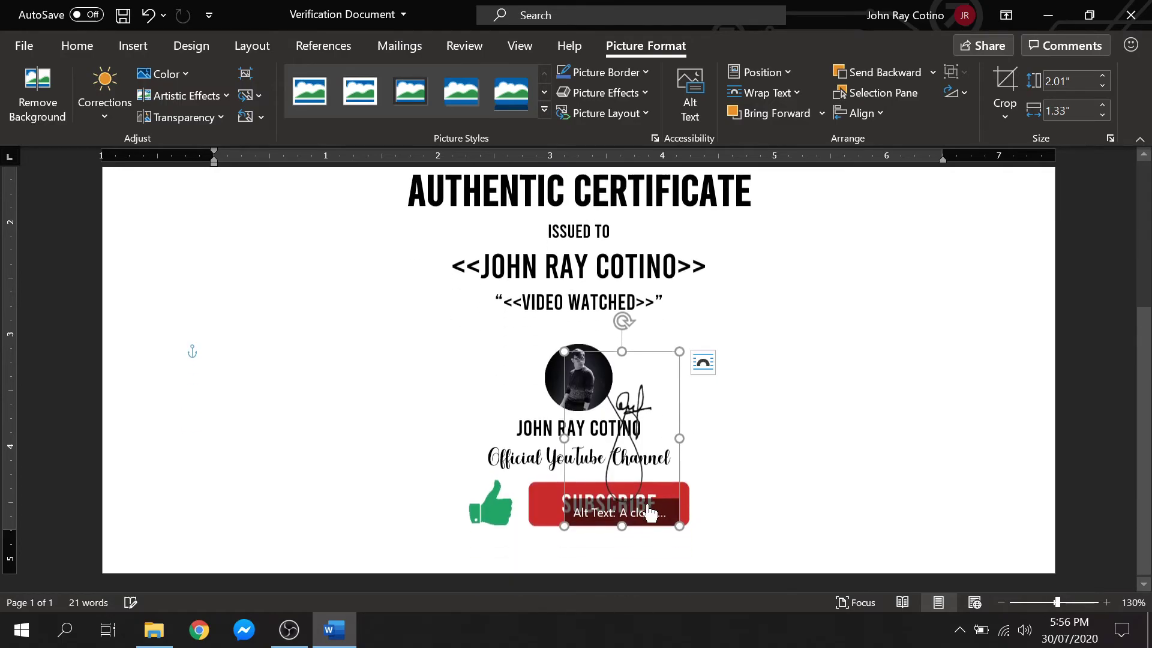
drag(648, 405, 671, 395)
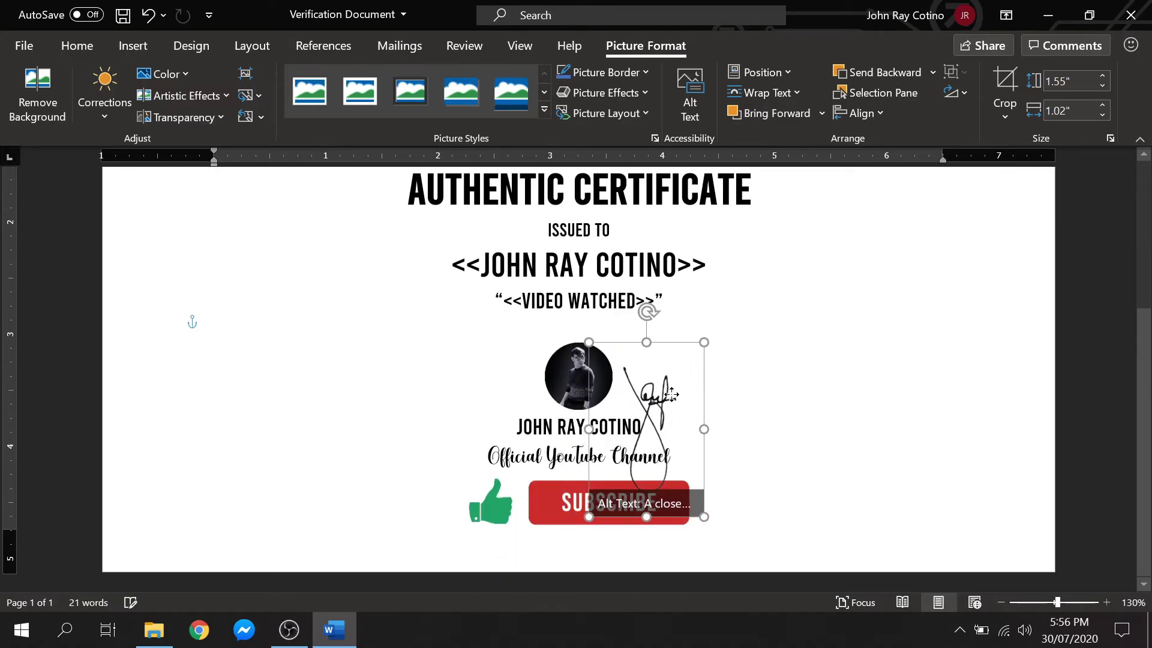
drag(704, 342, 687, 367)
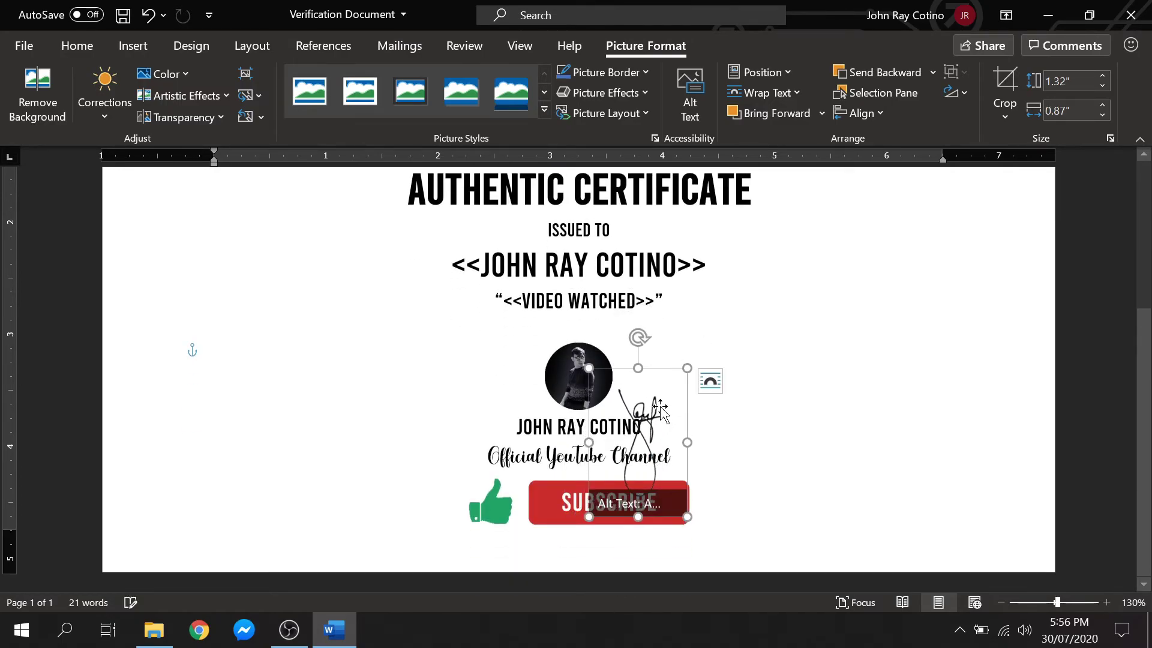
drag(660, 408, 668, 399)
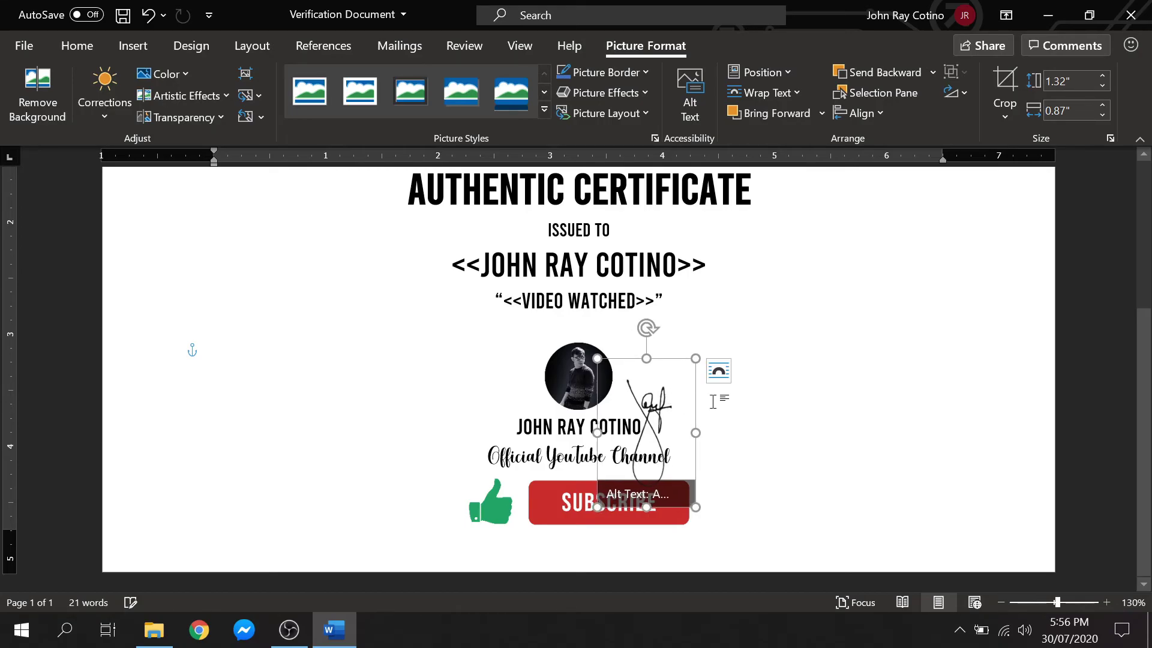
click(862, 377)
ctrl+scroll(862, 375, down, 3)
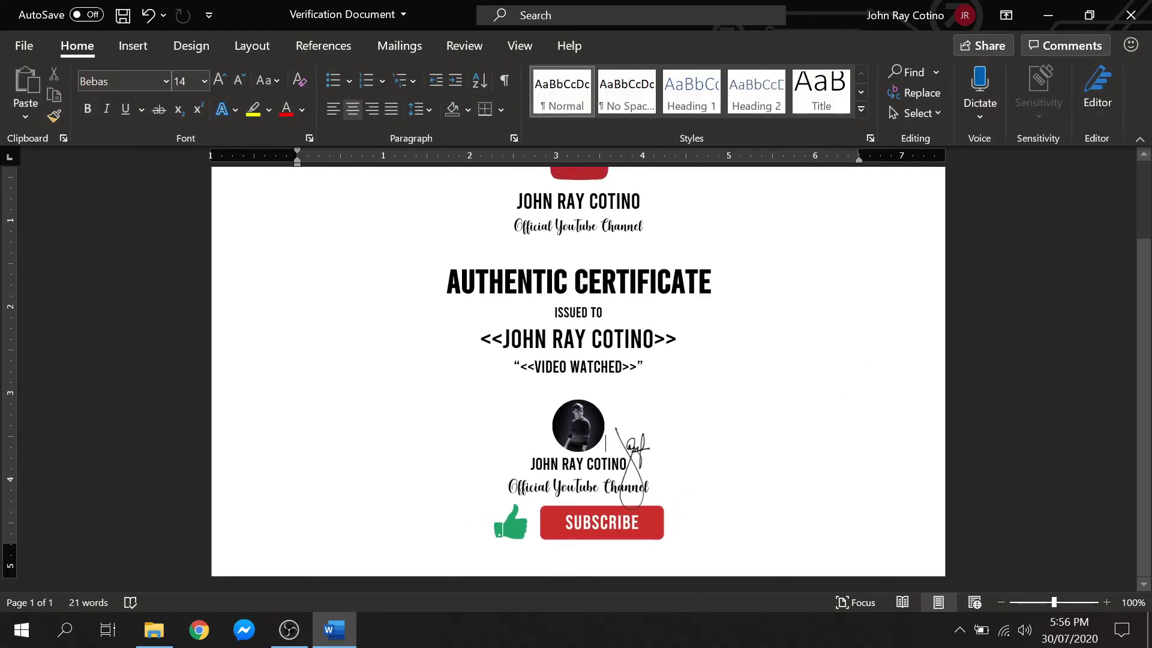
scroll(1147, 327, up, 1)
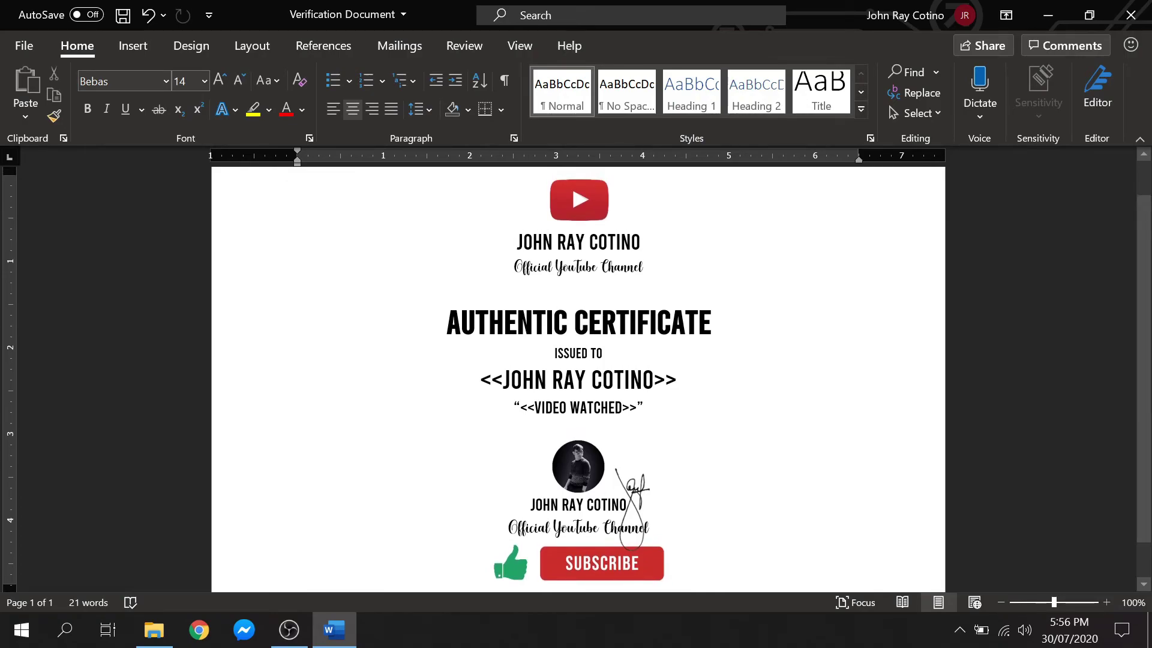
key(ctrl+shift+period)
key(ctrl+shift+period)
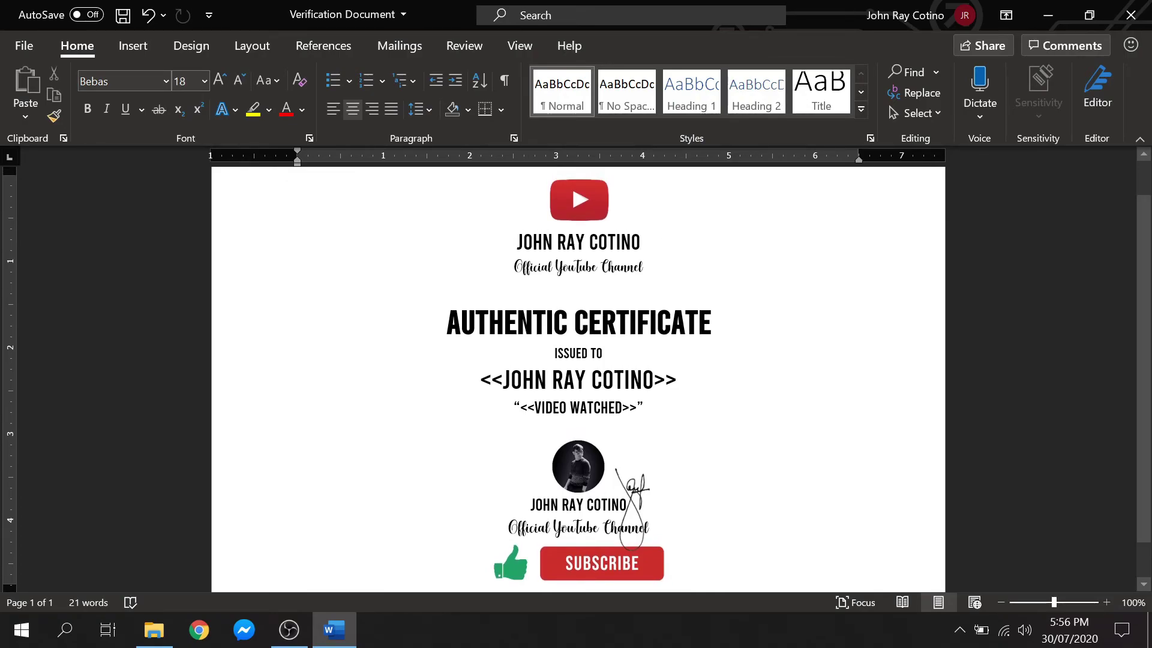